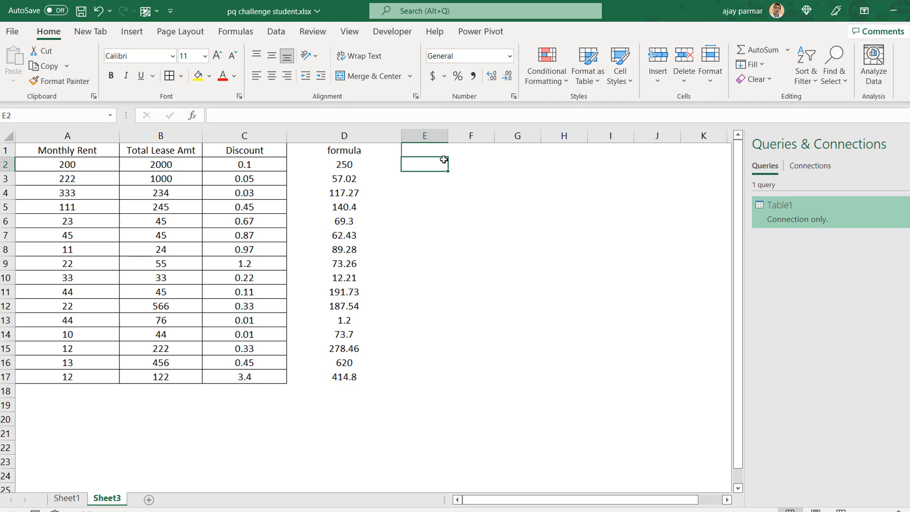
# Step: Examine the formulas in D2 and D3 on Sheet3 and the Total Lease Amt and Discount cells they reference
pyautogui.click(172, 170)
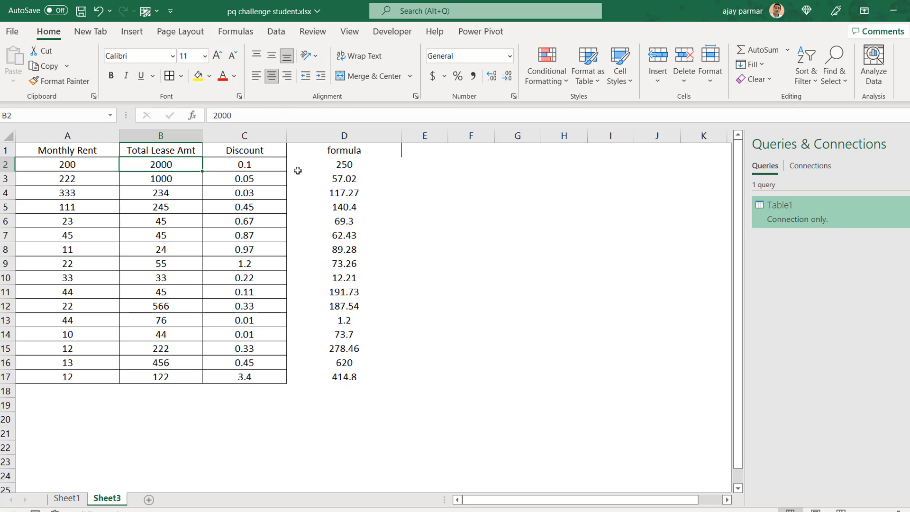
pyautogui.click(345, 166)
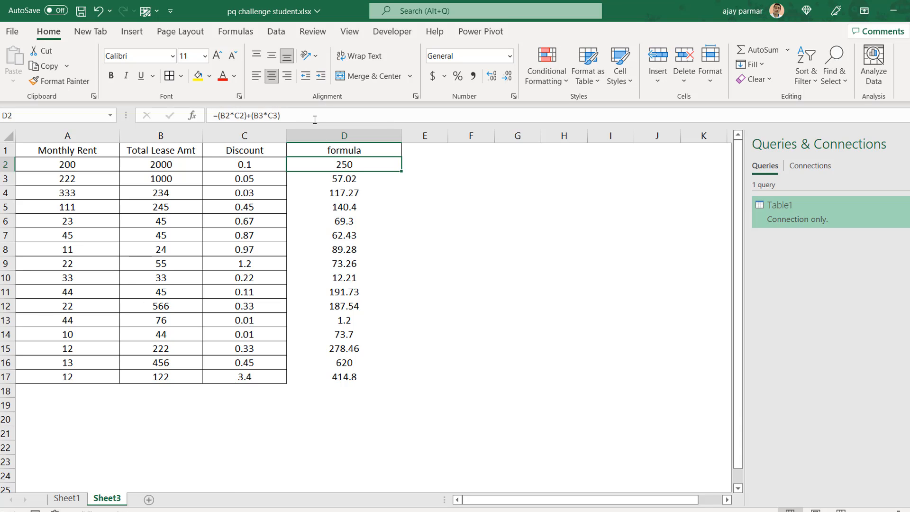
pyautogui.click(160, 165)
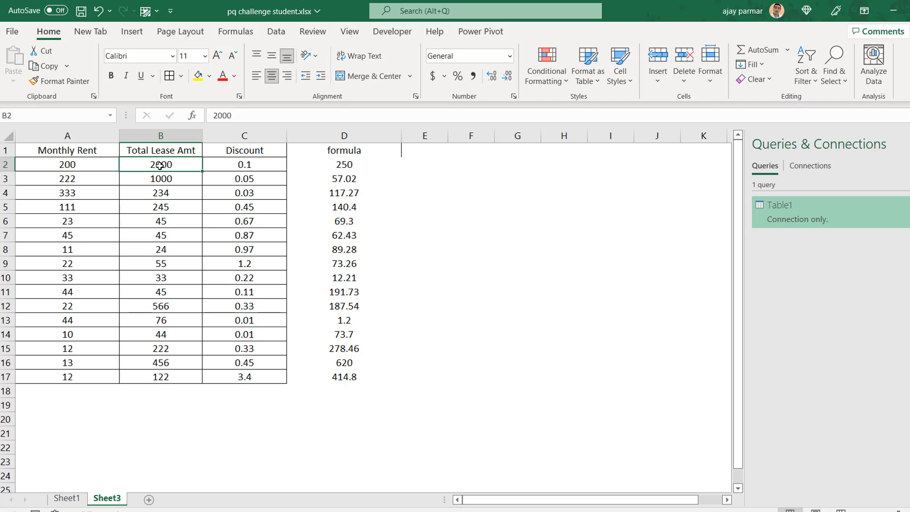
pyautogui.keyDown('shift'); pyautogui.click(260, 165); pyautogui.keyUp('shift')
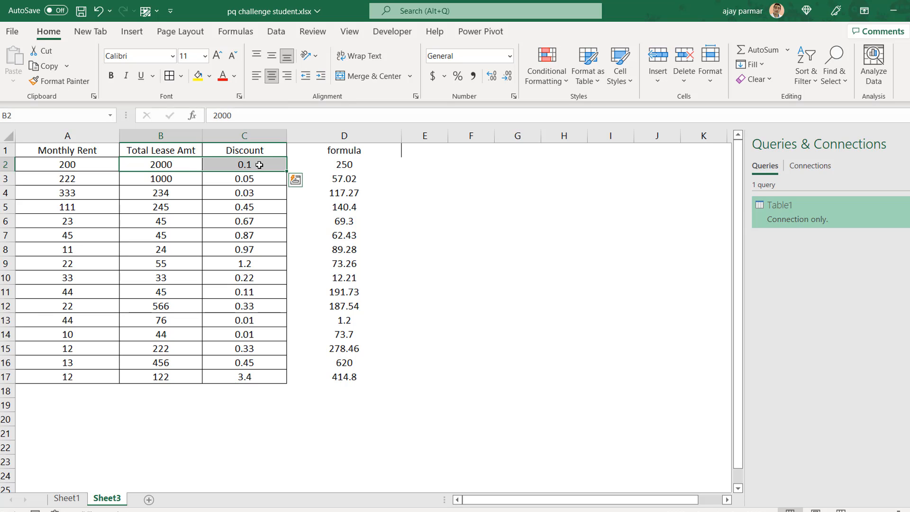
pyautogui.click(343, 165)
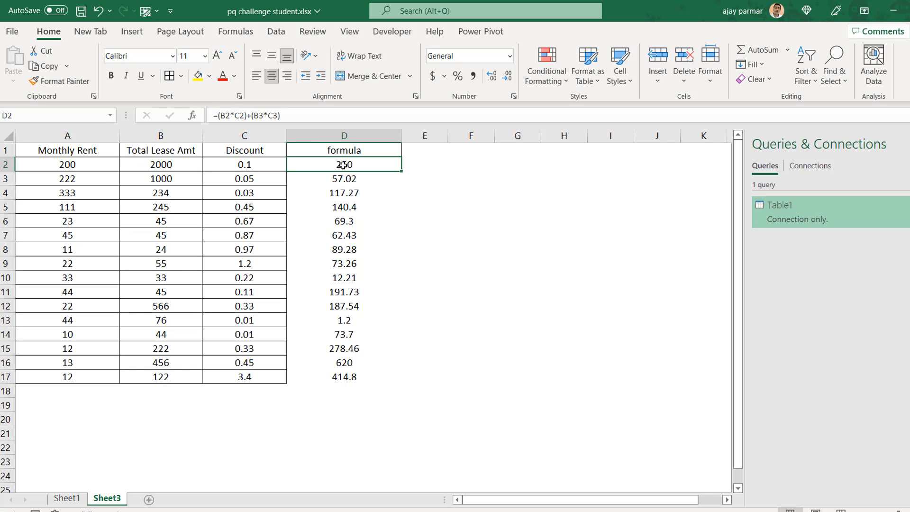
pyautogui.click(303, 115)
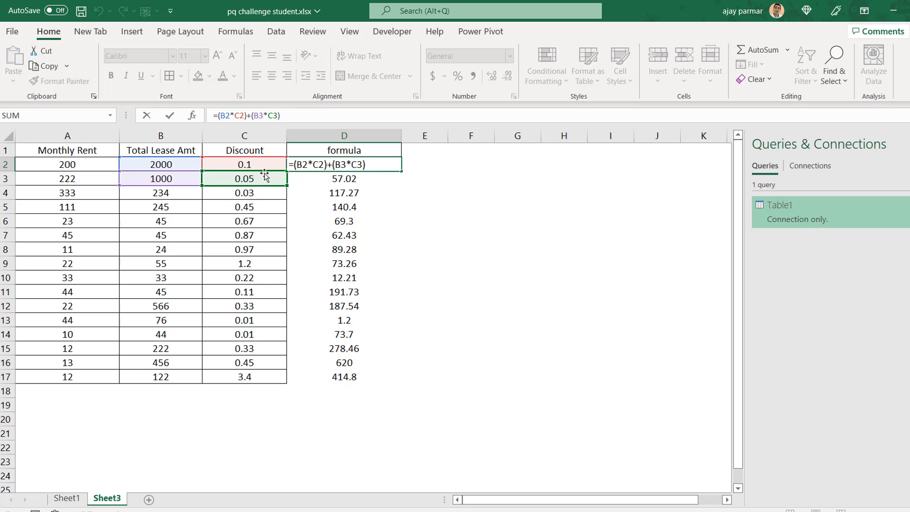
pyautogui.hotkey('ctrl', 'Return')
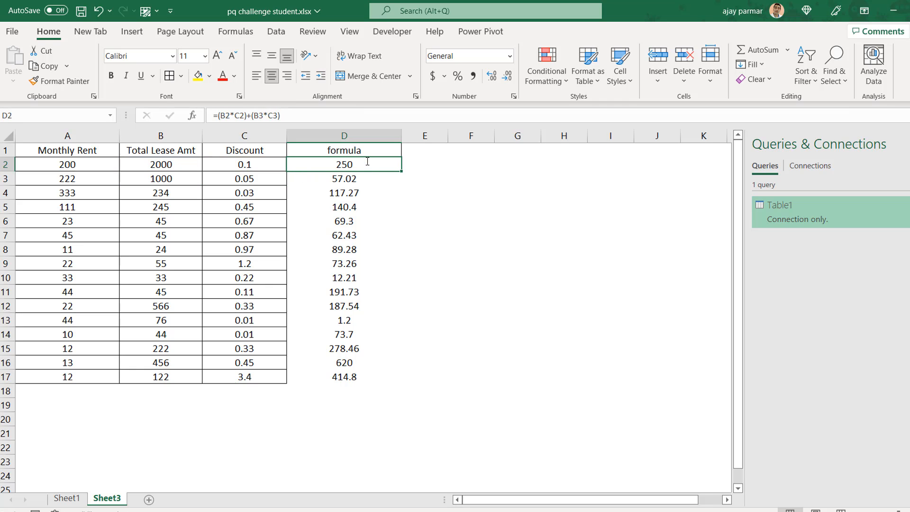
pyautogui.doubleClick(365, 178)
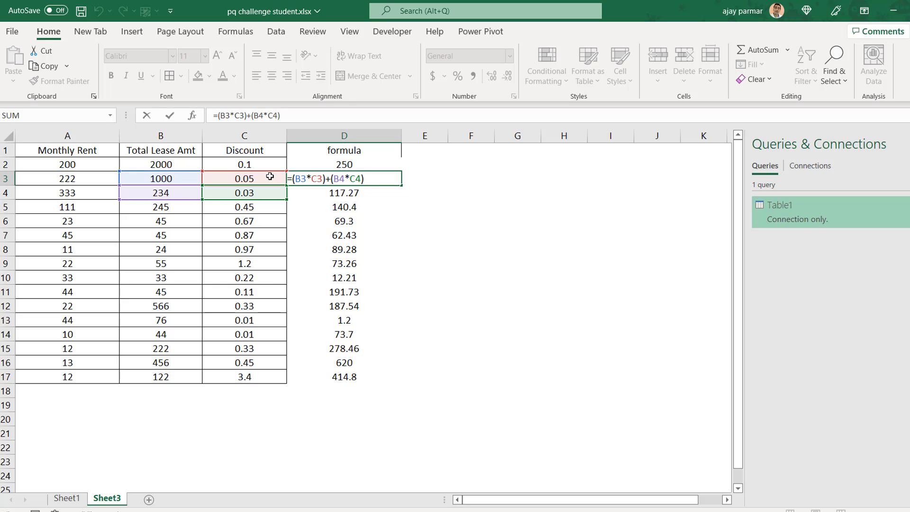
pyautogui.hotkey('ctrl', 'Return')
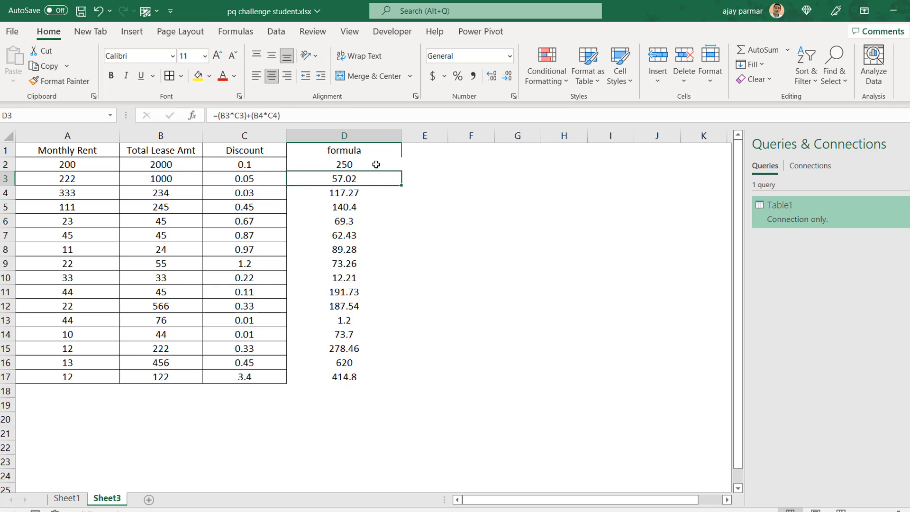
pyautogui.click(358, 162)
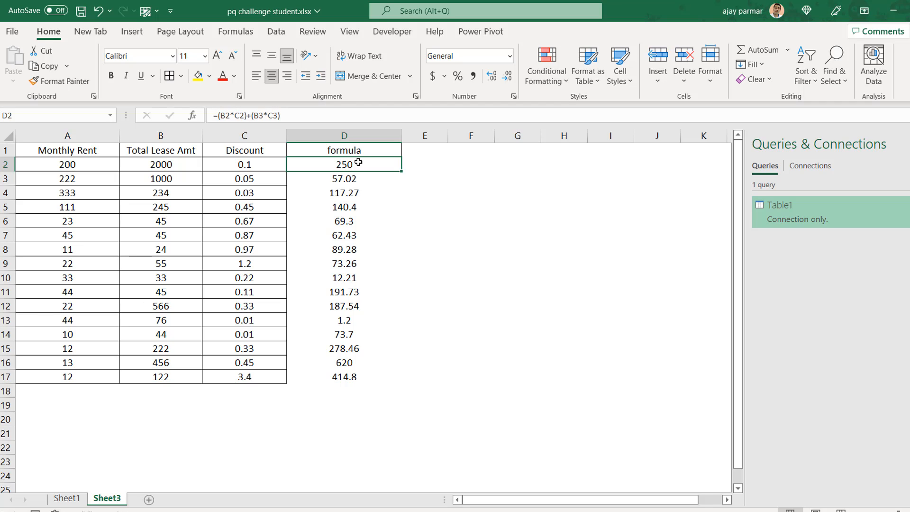
# Step: Switch to Sheet1 and open the Table1 query for editing in the Power Query Editor
pyautogui.click(66, 504)
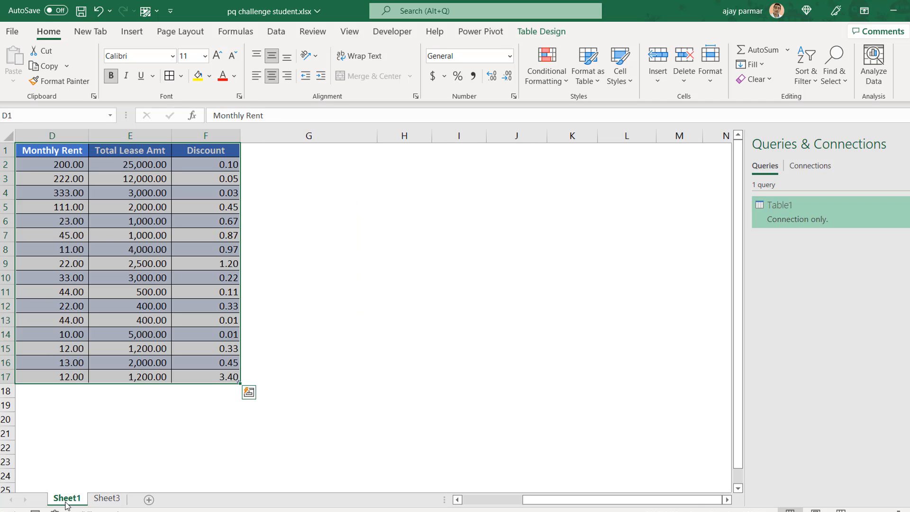
pyautogui.rightClick(820, 216)
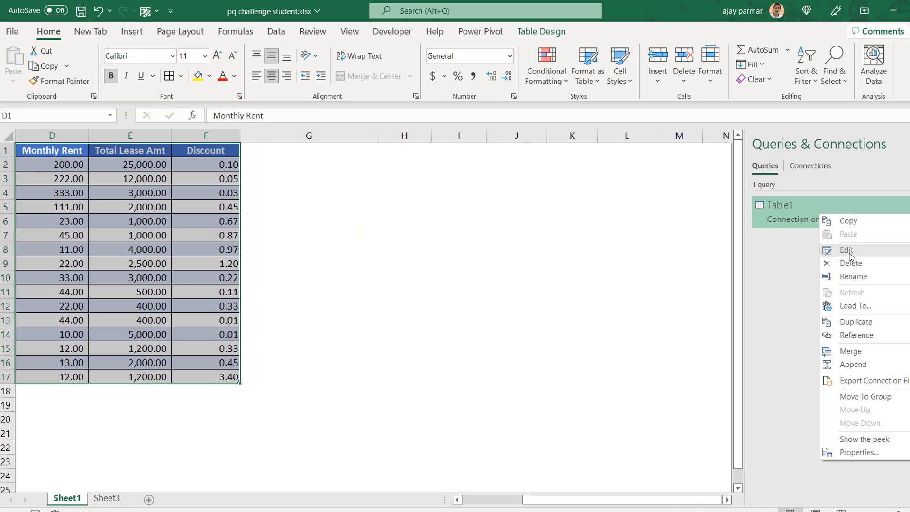
pyautogui.click(873, 254)
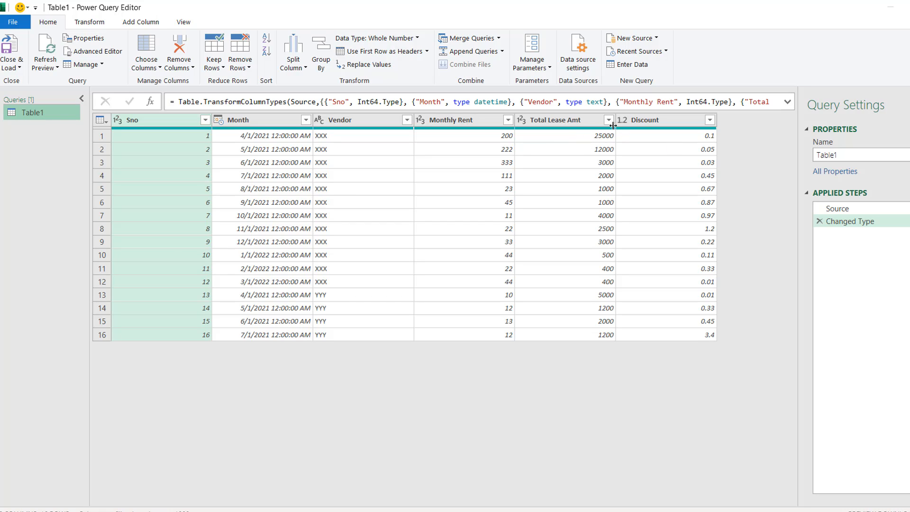
# Step: Try adding a column that multiplies Total Lease Amt by Discount, and delete the resulting applied step
pyautogui.click(575, 123)
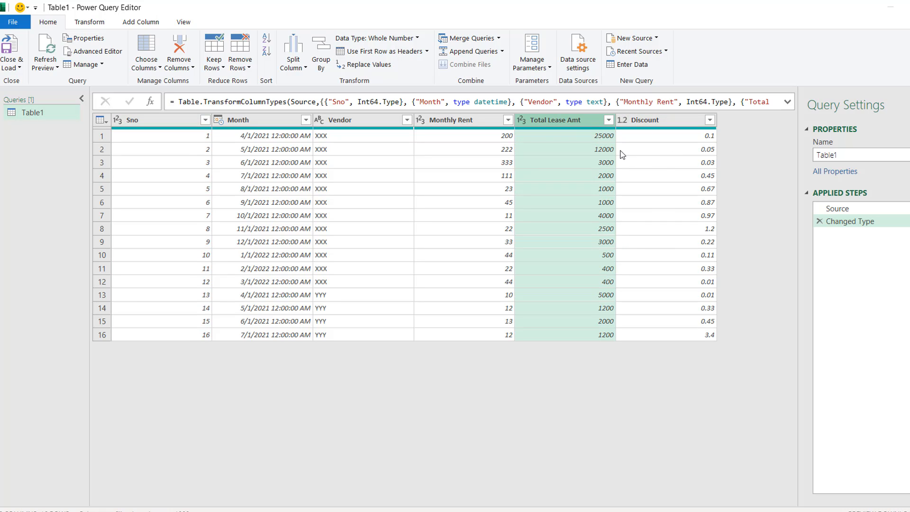
pyautogui.keyDown('ctrl'); pyautogui.click(663, 122); pyautogui.keyUp('ctrl')
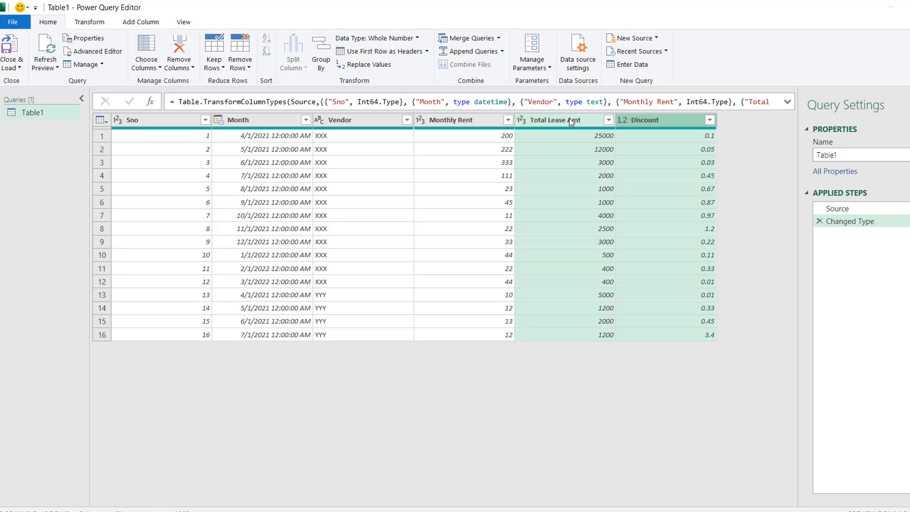
pyautogui.click(137, 26)
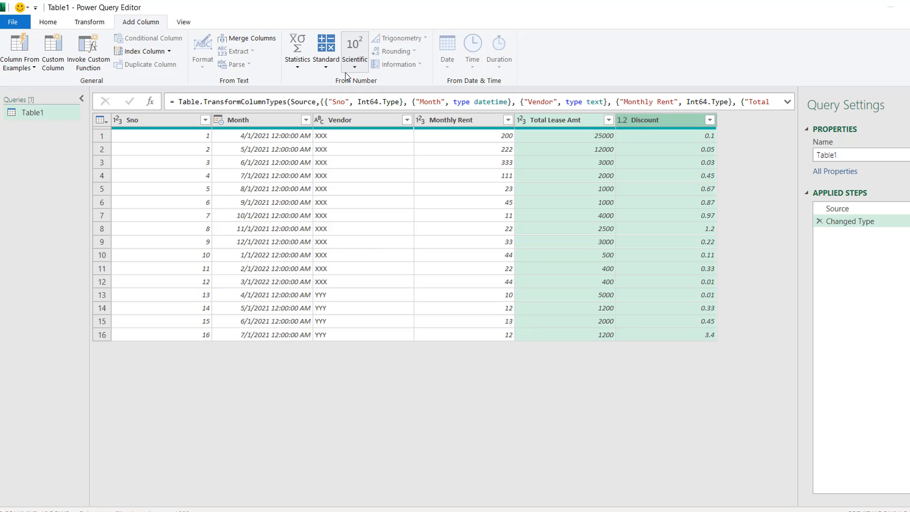
pyautogui.click(326, 49)
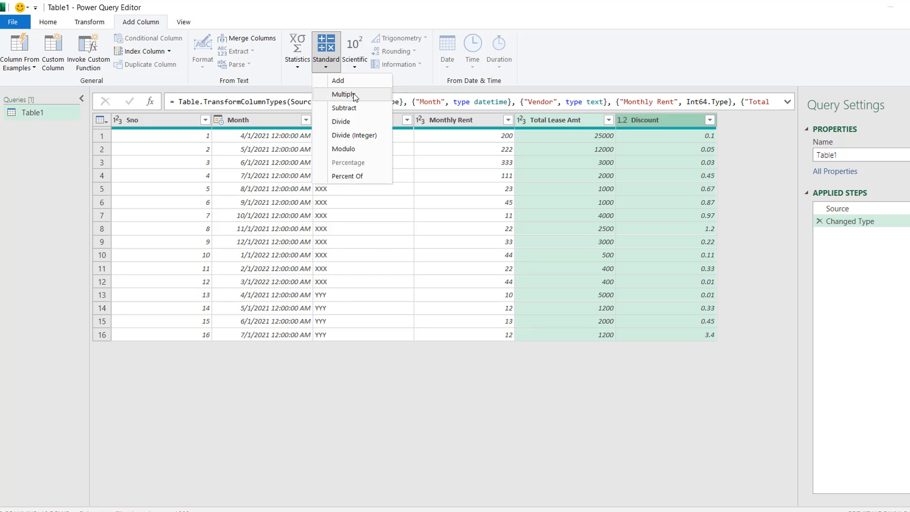
pyautogui.click(353, 95)
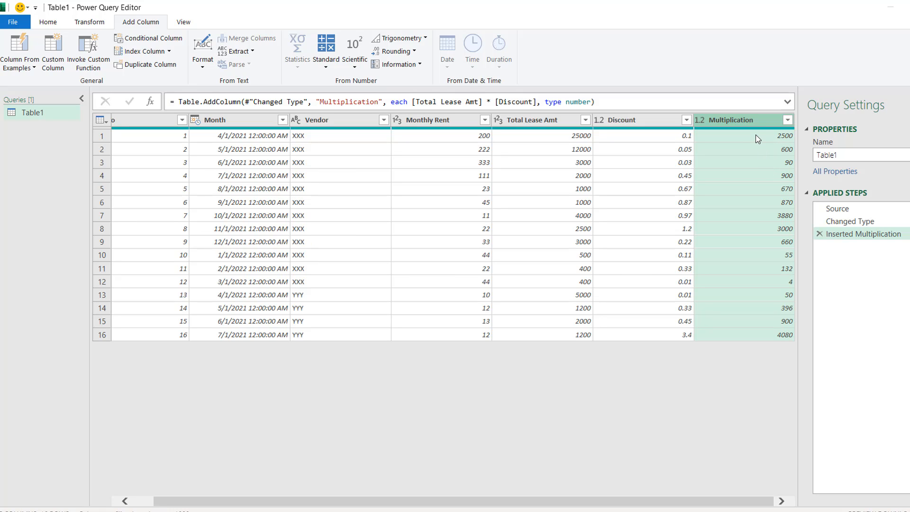
pyautogui.click(819, 233)
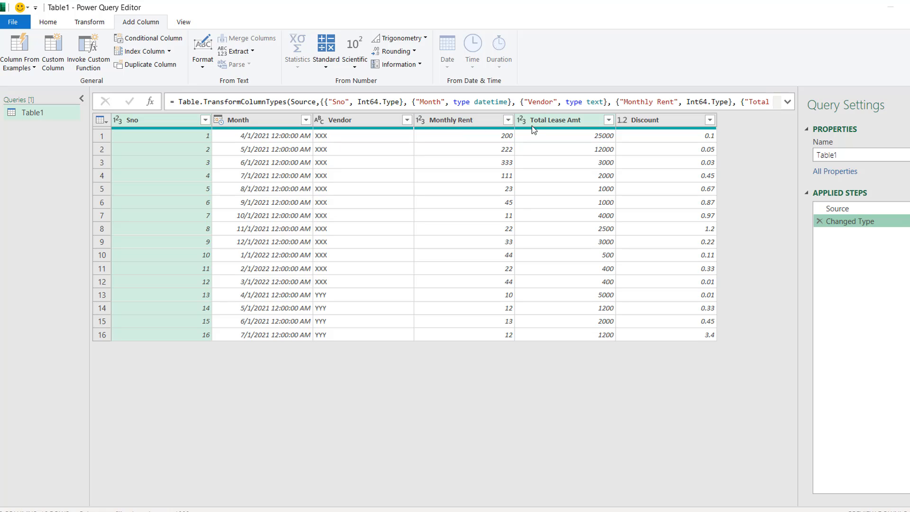
# Step: Drill down into the Total Lease Amt column as a list, and delete the resulting applied step
pyautogui.click(563, 122)
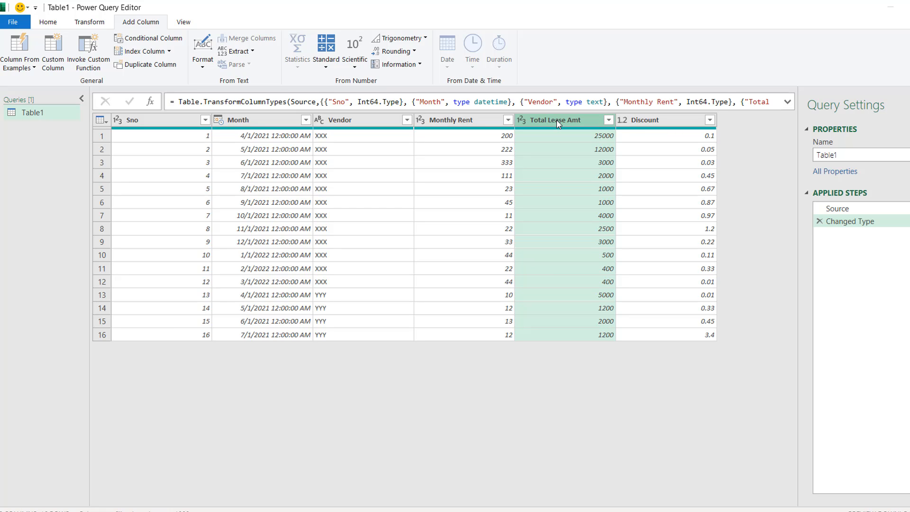
pyautogui.rightClick(567, 118)
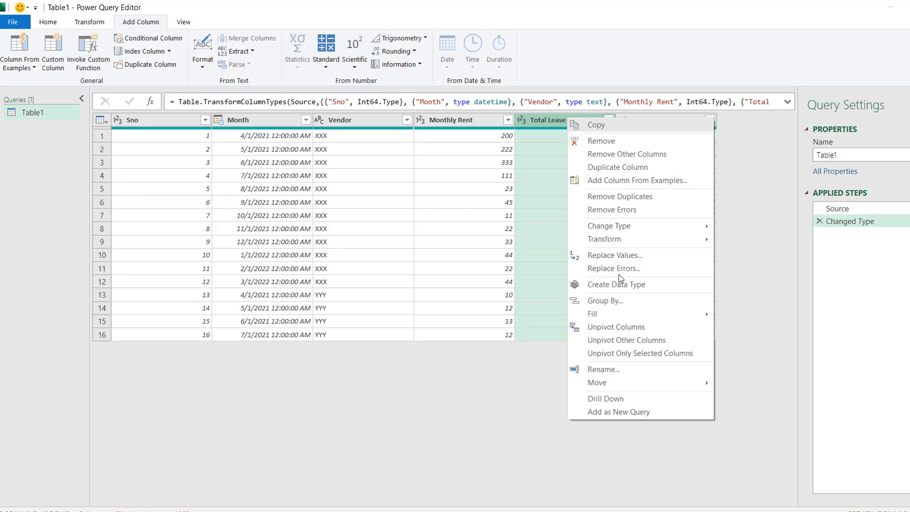
pyautogui.click(615, 400)
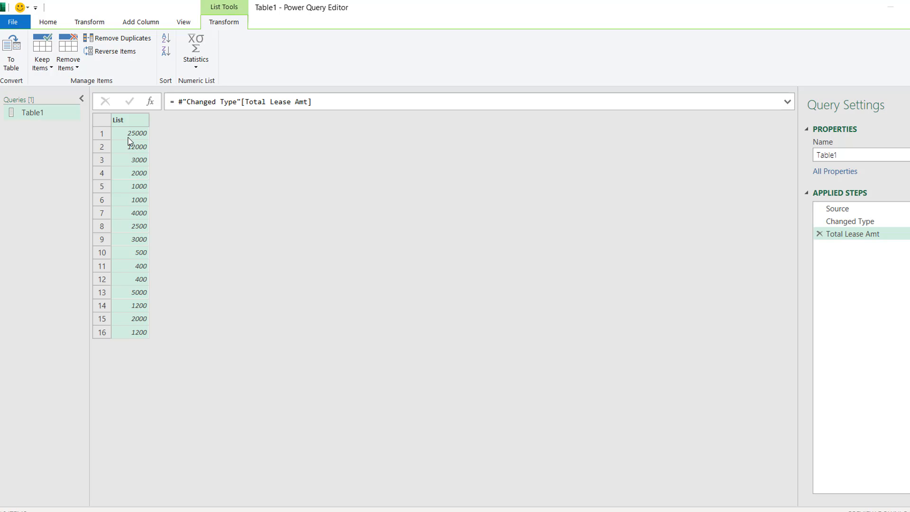
pyautogui.click(819, 234)
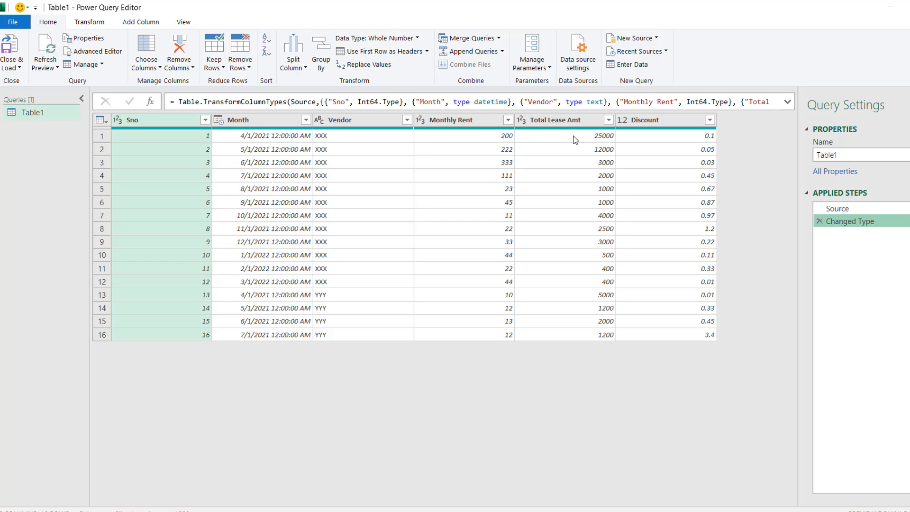
pyautogui.click(573, 151)
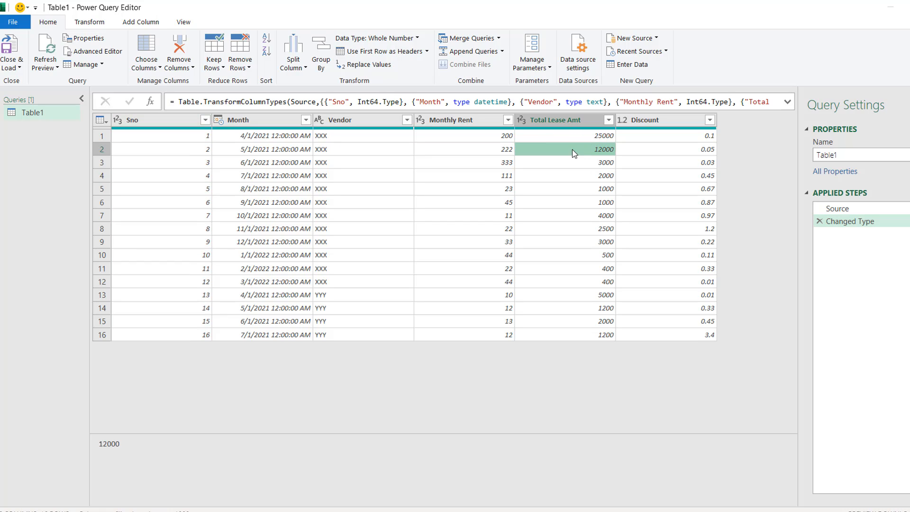
pyautogui.rightClick(574, 151)
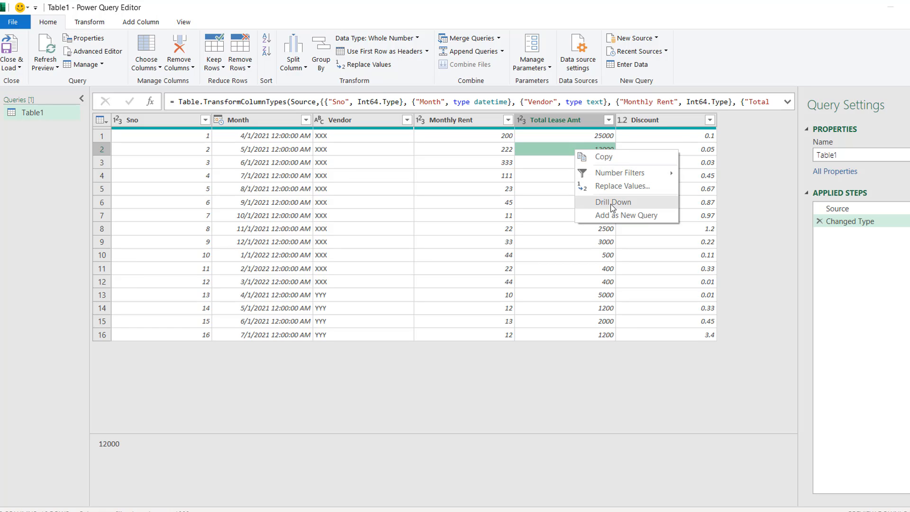
pyautogui.click(555, 151)
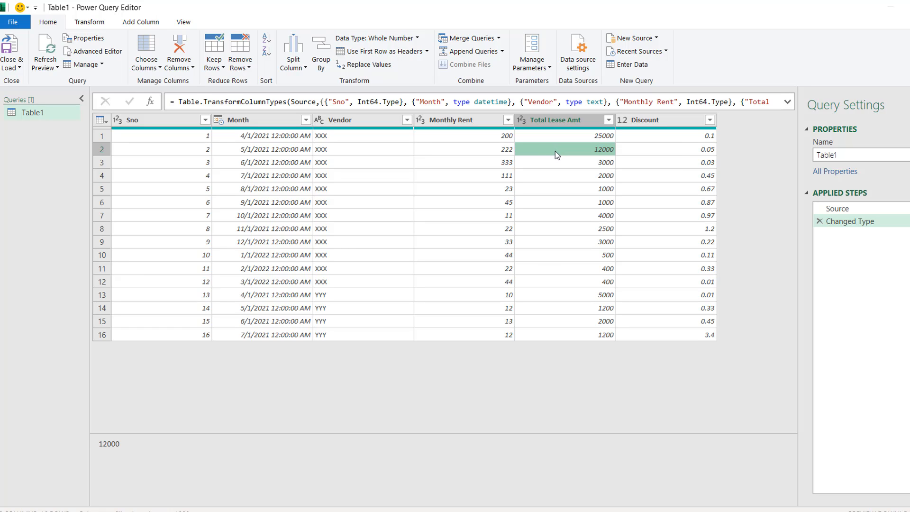
# Step: Add a custom query step with the formula = #"Changed Type"[Total Lease Amt]{3}
pyautogui.click(150, 102)
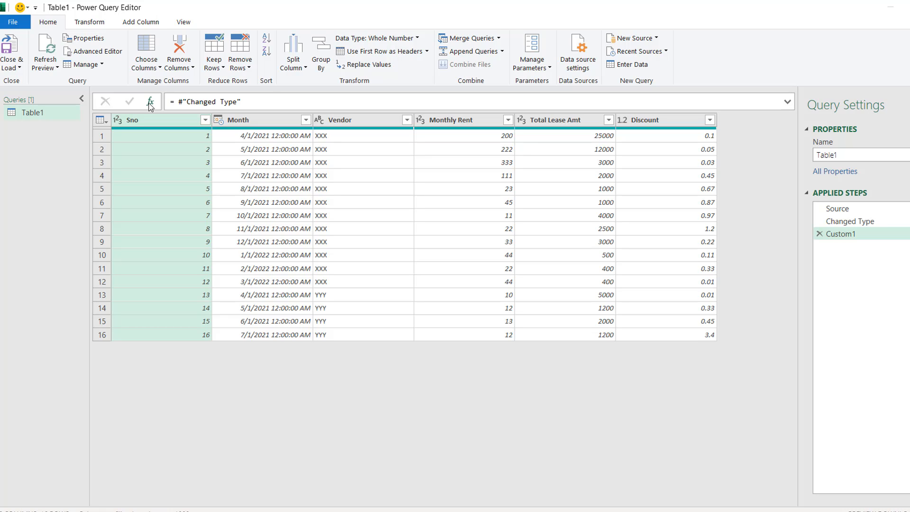
pyautogui.click(270, 99)
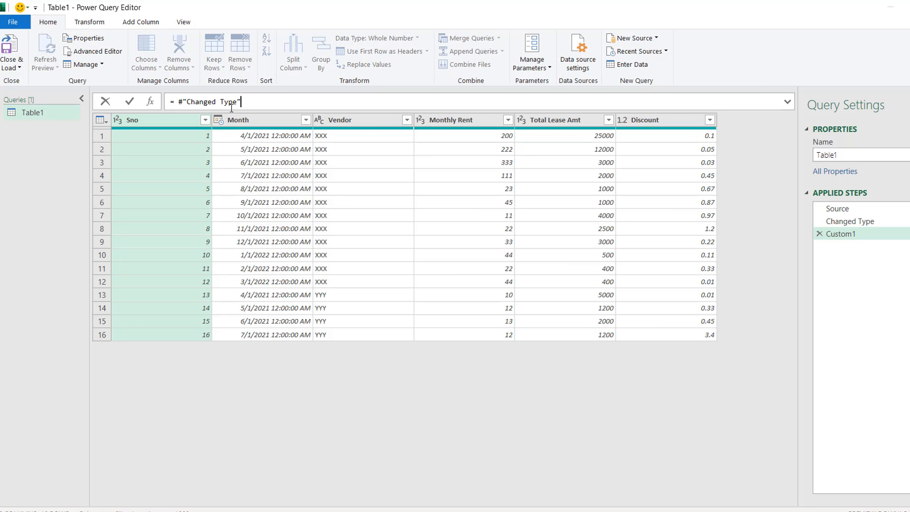
pyautogui.write('[Total Lease Amt]')
pyautogui.write('{')
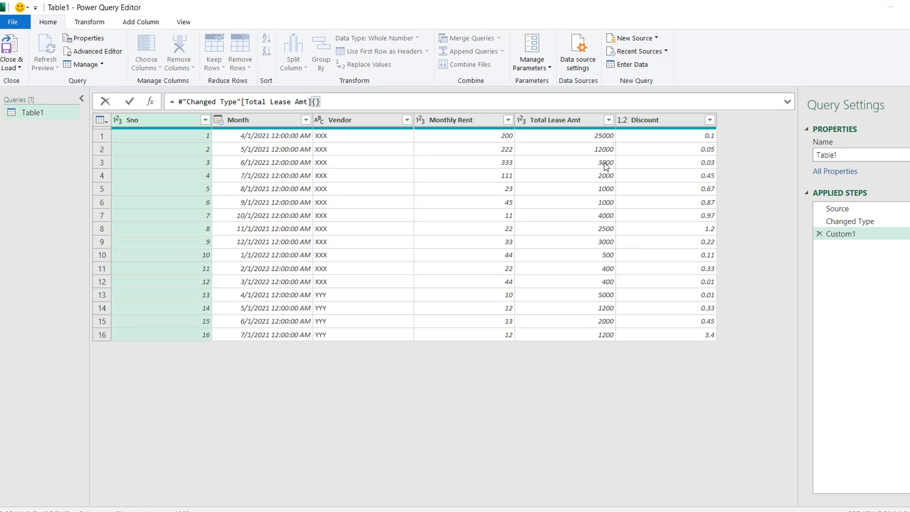
pyautogui.write('3')
pyautogui.press('Return')
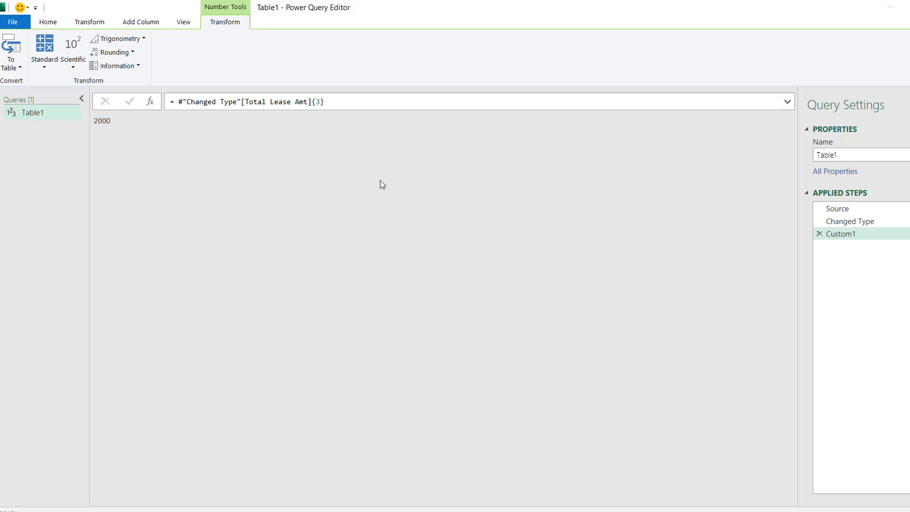
# Step: Compare the custom step with Changed Type, change its row index to 2, and delete the custom step
pyautogui.click(860, 221)
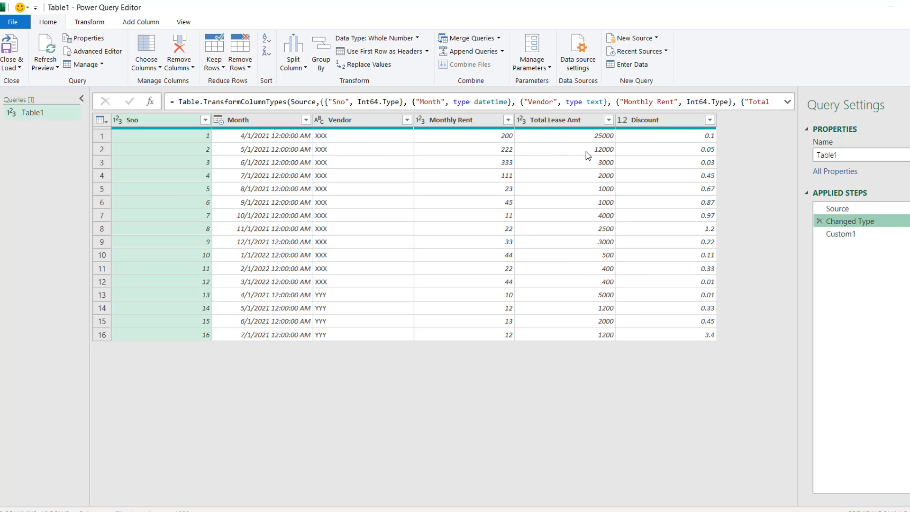
pyautogui.click(857, 234)
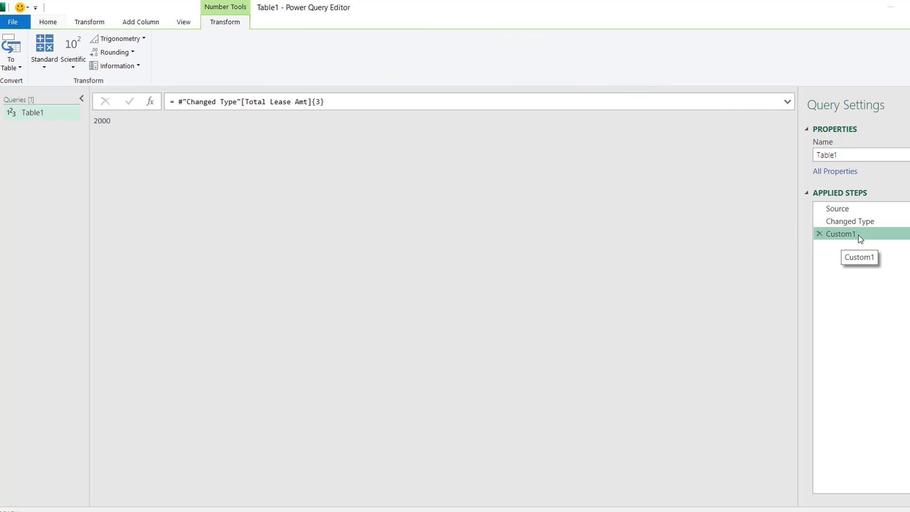
pyautogui.click(320, 101)
pyautogui.press('BackSpace')
pyautogui.write('2')
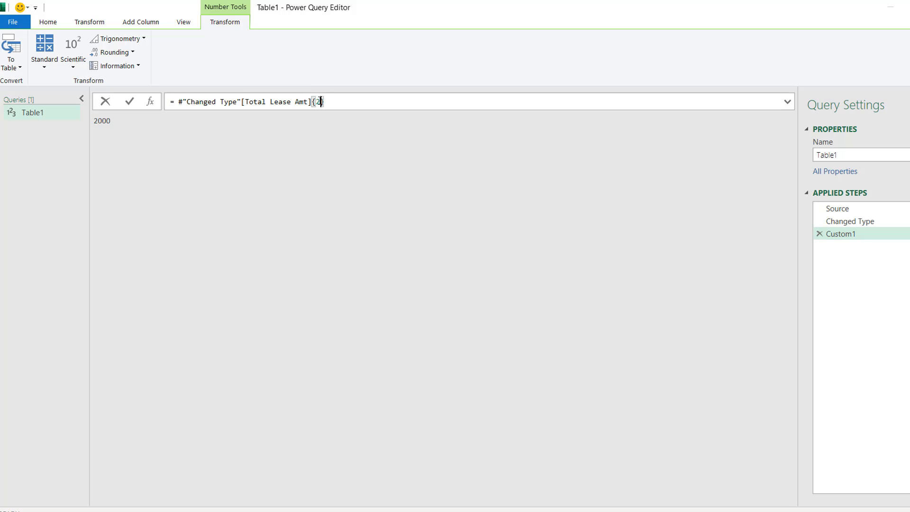
pyautogui.press('Return')
pyautogui.click(819, 234)
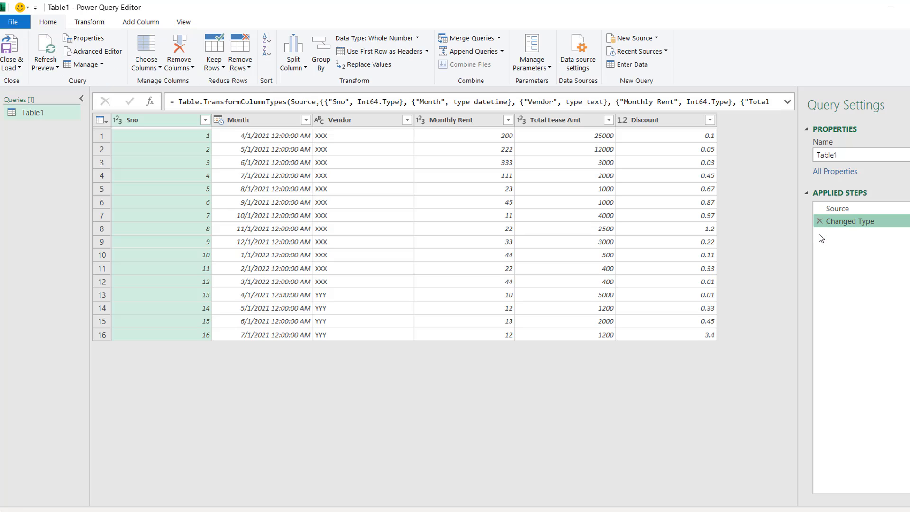
# Step: Drill down into the Total Lease Amt value in the third row
pyautogui.click(589, 166)
pyautogui.rightClick(590, 166)
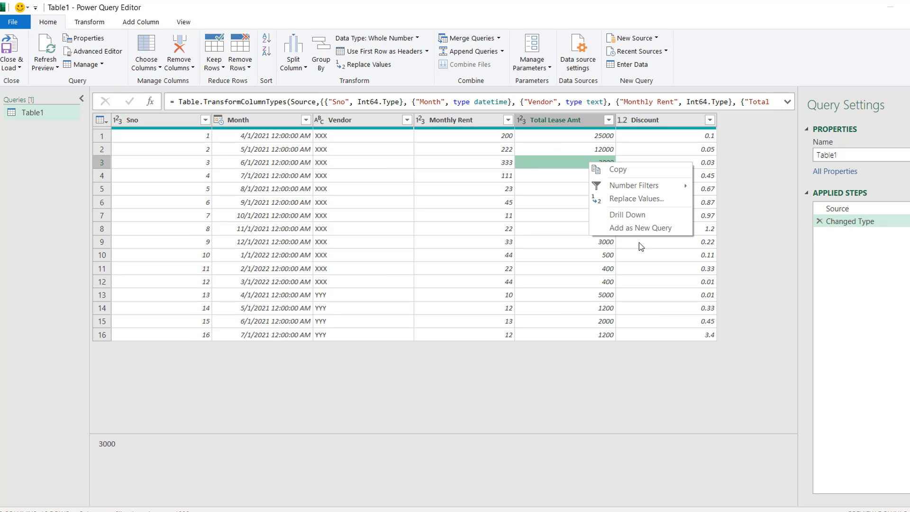
pyautogui.click(632, 212)
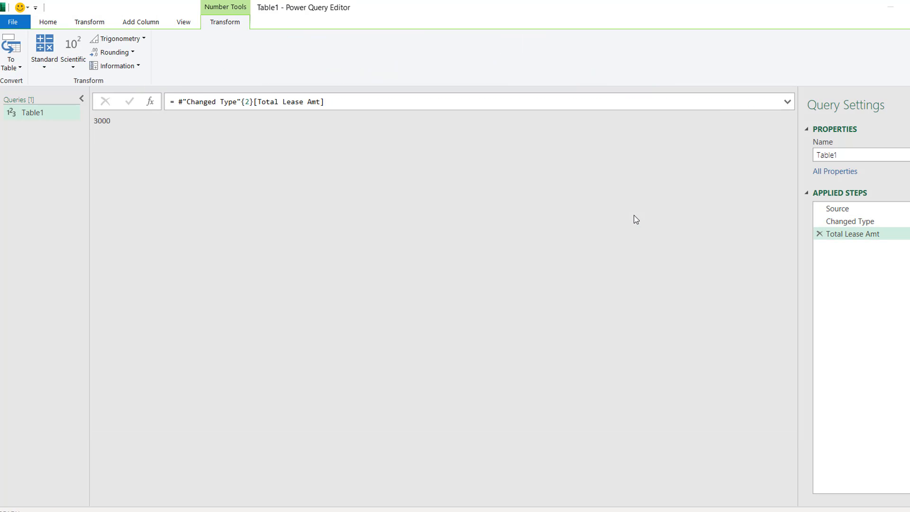
# Step: Rewrite the drill-down formula as = #"Changed Type"[Total Lease Amt]{2}, and delete that applied step
pyautogui.click(241, 102)
pyautogui.hotkey('shift', 'Right')
pyautogui.hotkey('shift', 'Right')
pyautogui.hotkey('shift', 'Right')
pyautogui.press('Delete')
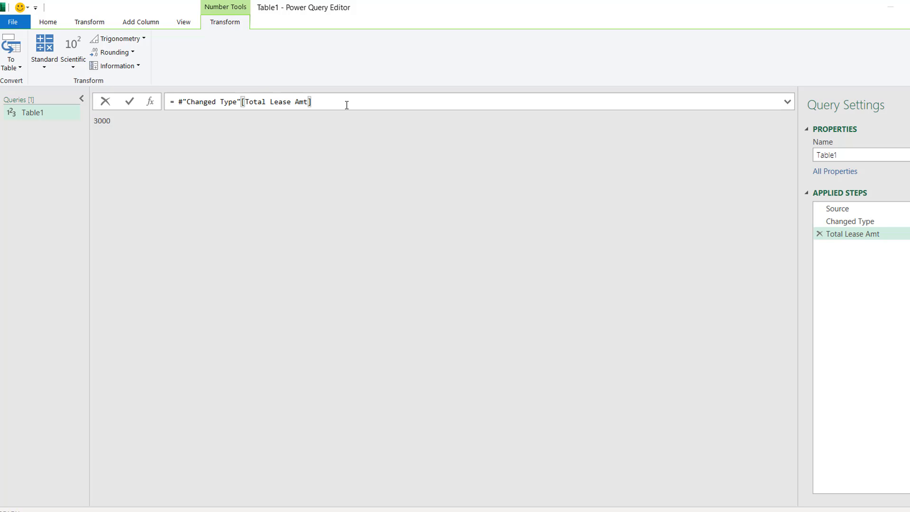
pyautogui.write('{2}')
pyautogui.press('Return')
pyautogui.click(819, 234)
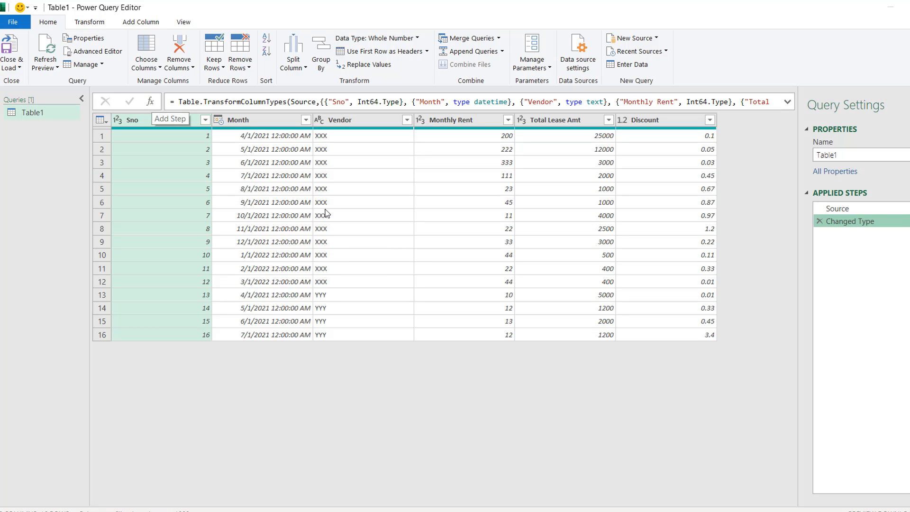
# Step: Try adding a custom column with the formula [Total Lease Amt]*[Discount]+[Total Lease Amt]*[Discount], and delete the resulting applied step
pyautogui.click(136, 24)
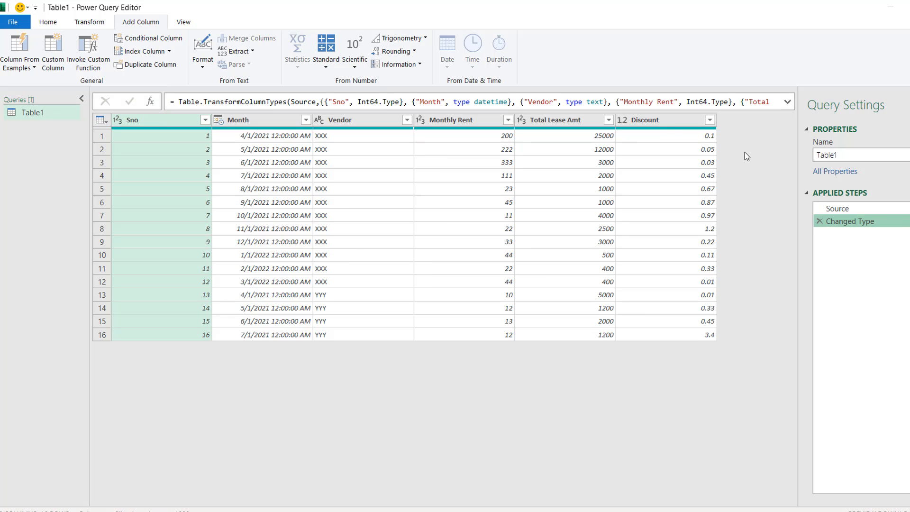
pyautogui.click(55, 61)
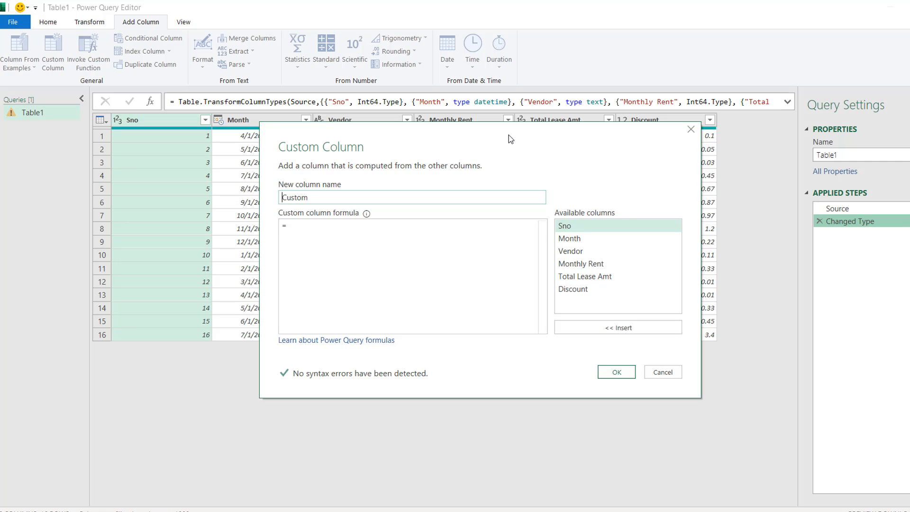
pyautogui.moveTo(508, 134); pyautogui.dragTo(557, 222)
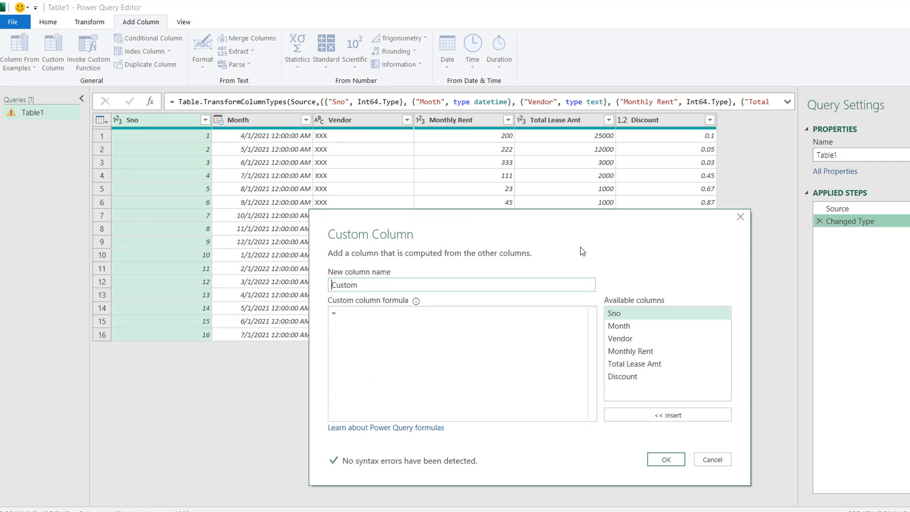
pyautogui.doubleClick(637, 366)
pyautogui.write('*')
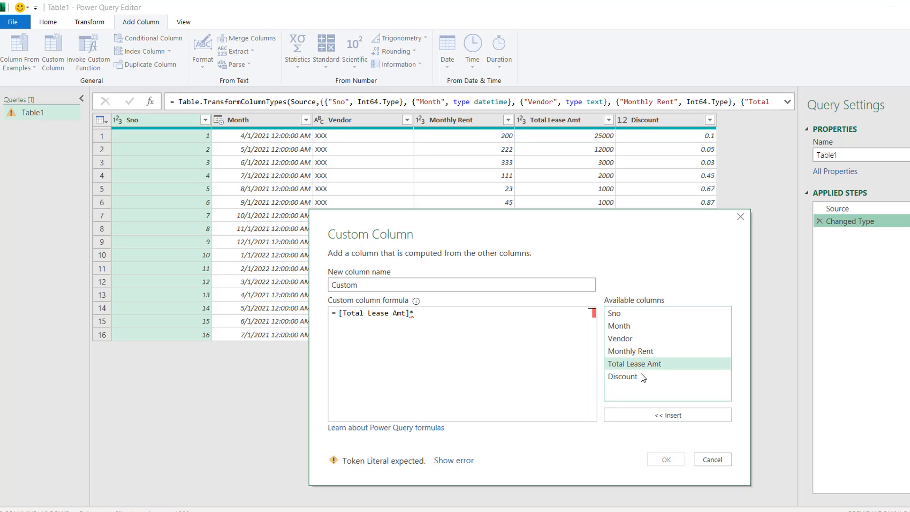
pyautogui.doubleClick(627, 377)
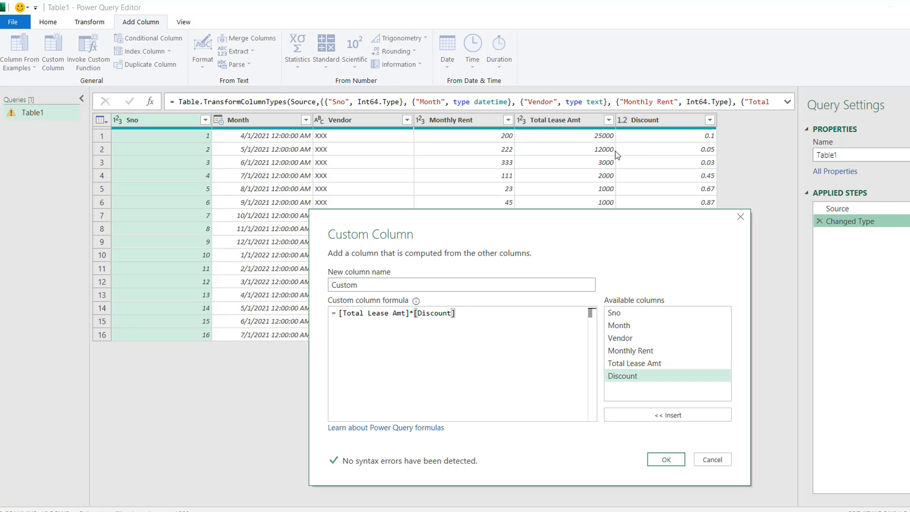
pyautogui.write('+')
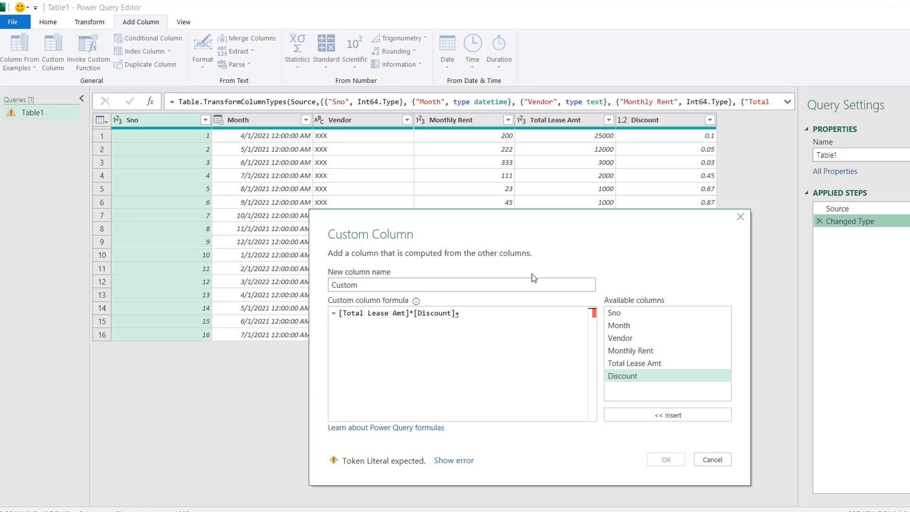
pyautogui.doubleClick(630, 363)
pyautogui.write('*')
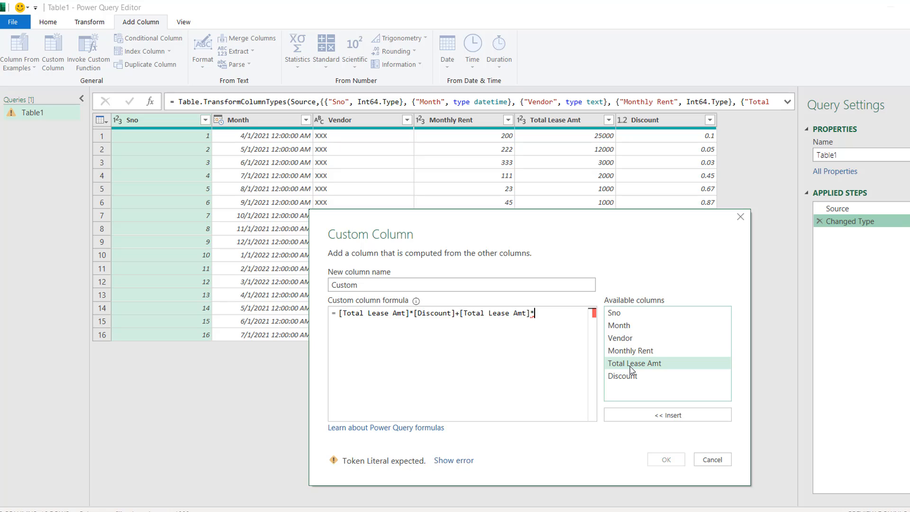
pyautogui.doubleClick(631, 376)
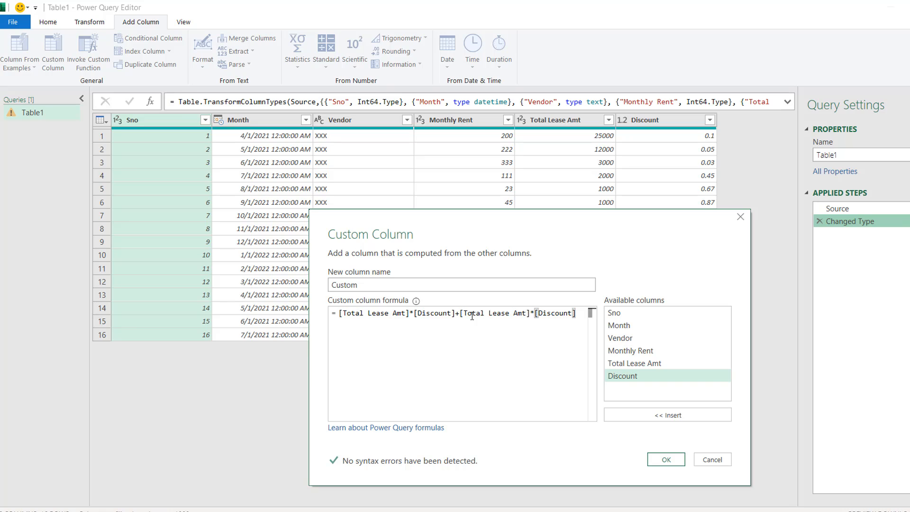
pyautogui.click(666, 459)
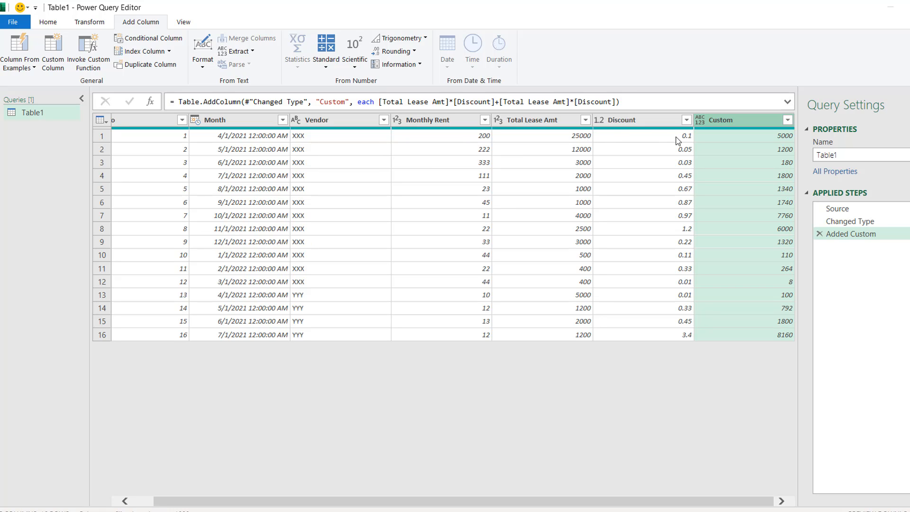
pyautogui.click(819, 234)
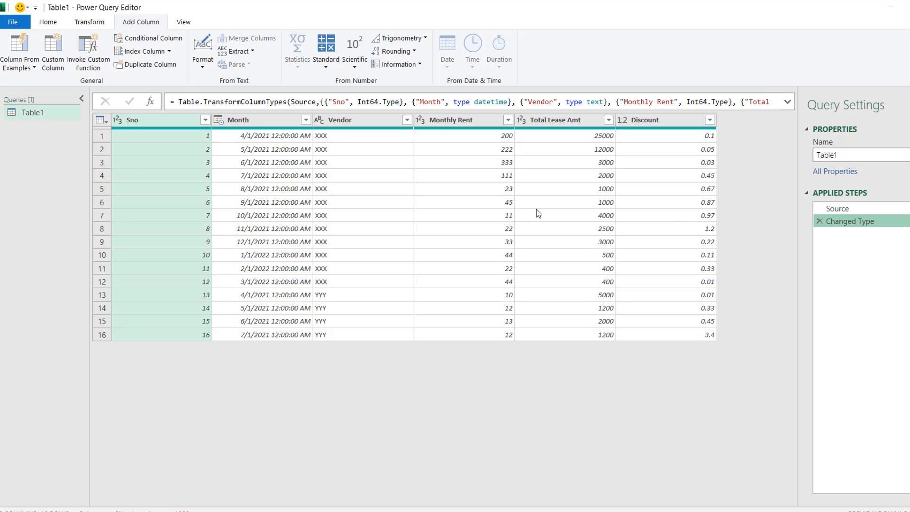
# Step: Add an index column starting from 0 to the table
pyautogui.click(169, 51)
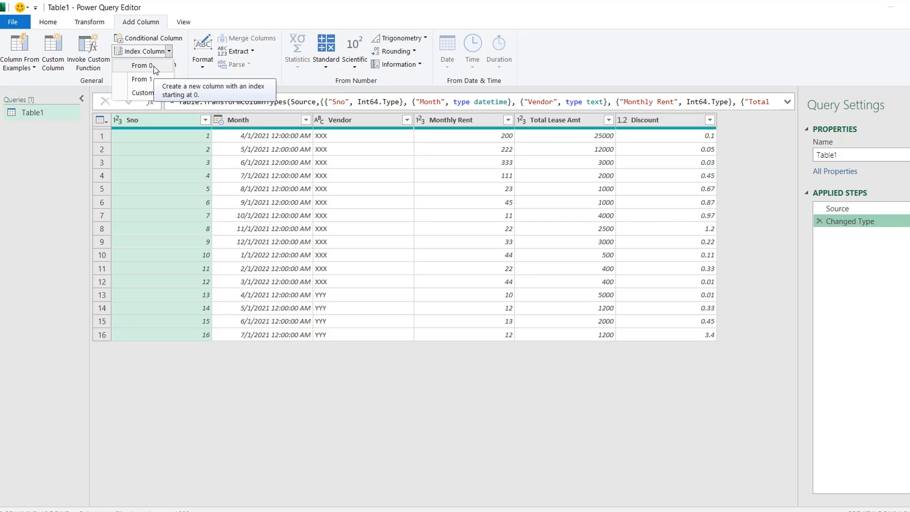
pyautogui.click(153, 66)
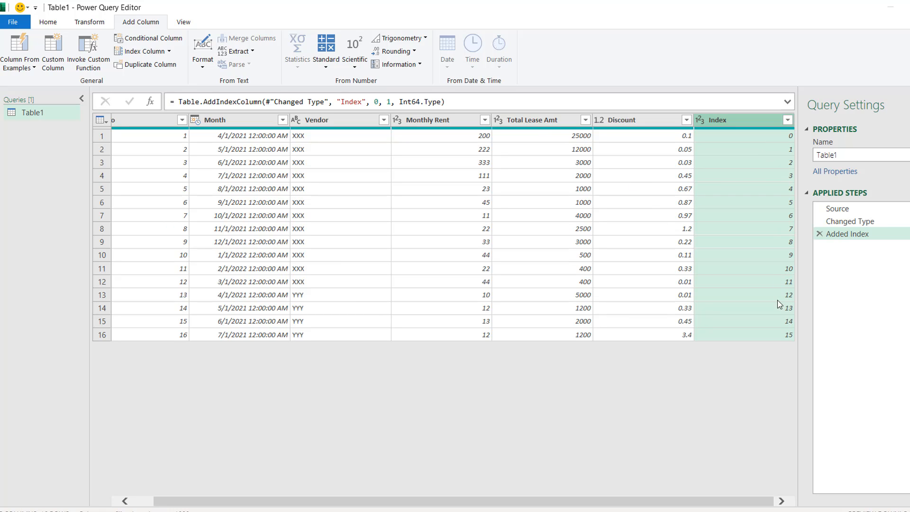
# Step: Start a new custom column with the formula [Total Lease Amt]*[Discount], keeping the data rows in view
pyautogui.click(59, 62)
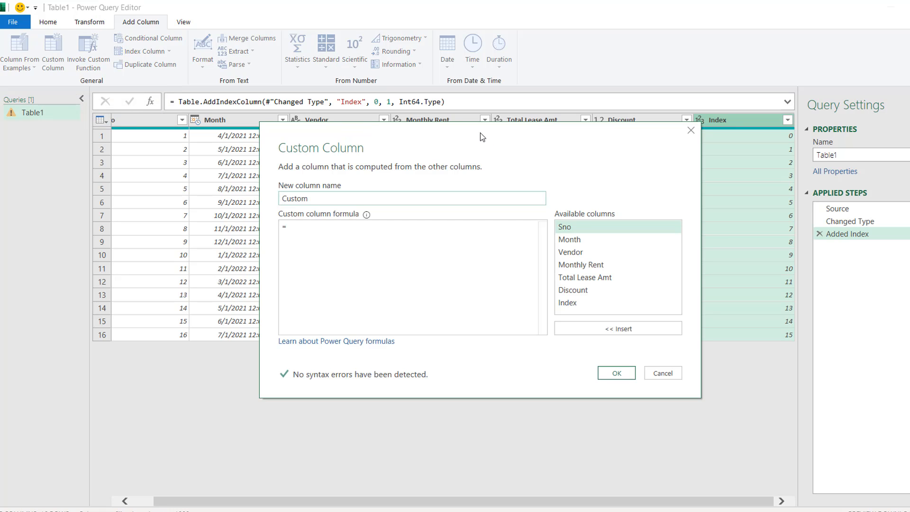
pyautogui.moveTo(479, 132); pyautogui.dragTo(640, 222)
pyautogui.click(469, 319)
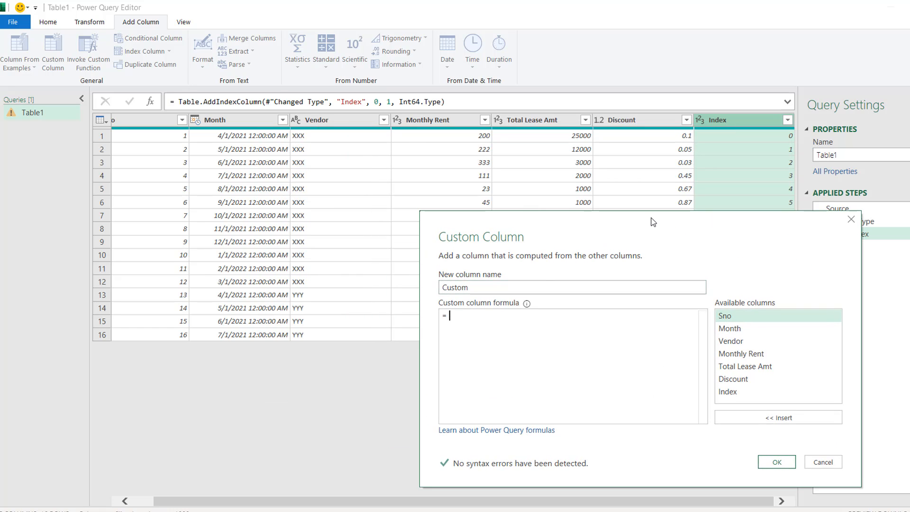
pyautogui.moveTo(653, 221); pyautogui.dragTo(660, 242)
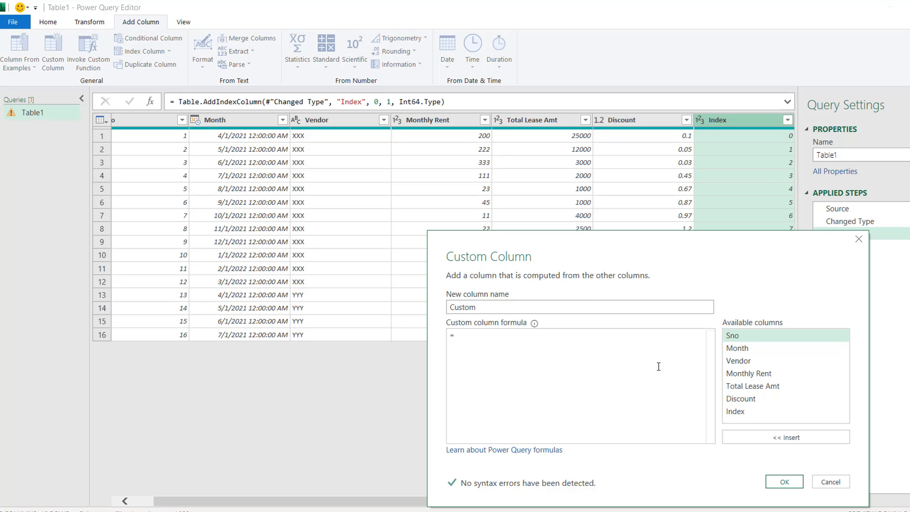
pyautogui.doubleClick(752, 386)
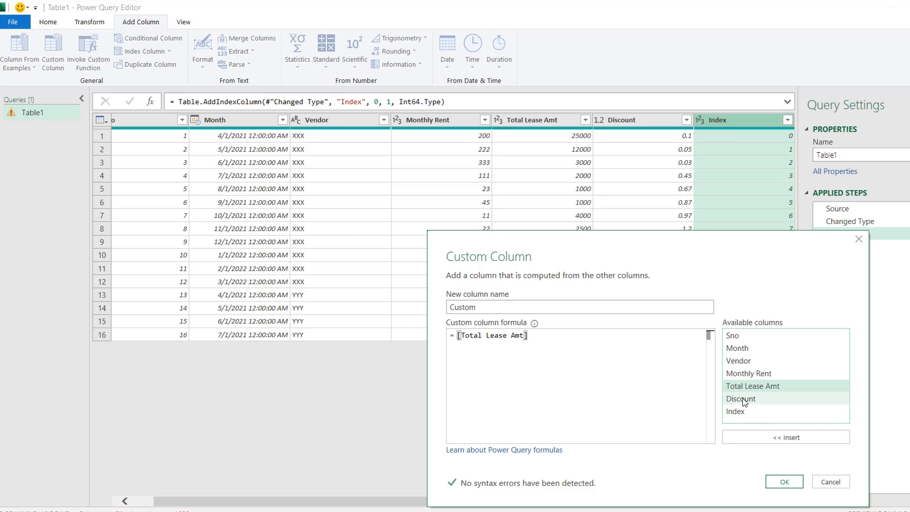
pyautogui.write('*')
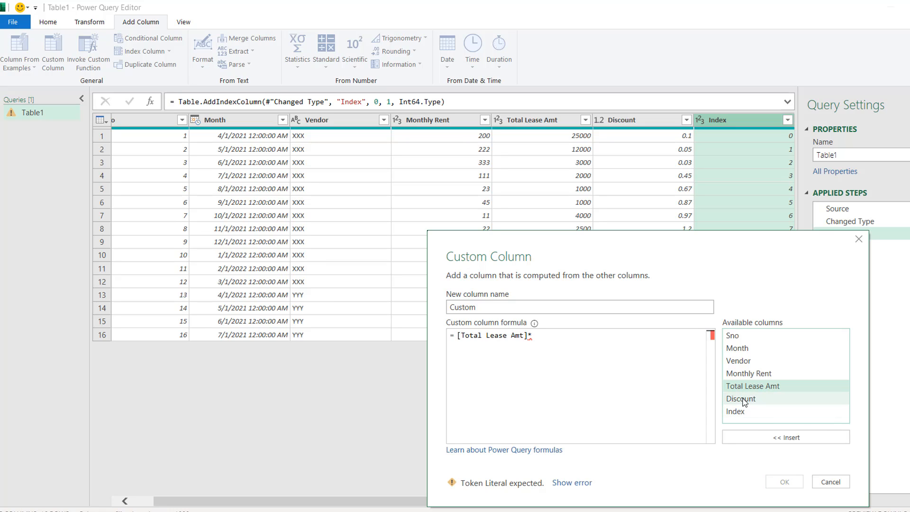
pyautogui.doubleClick(742, 399)
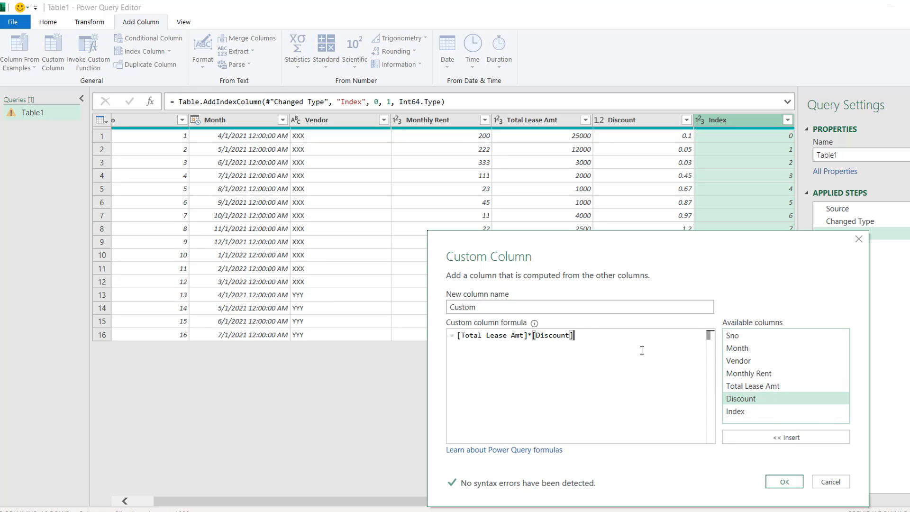
# Step: Add the row reference {[Index]} after both [Total Lease Amt] and [Discount] in the custom column formula
pyautogui.click(526, 335)
pyautogui.write('{')
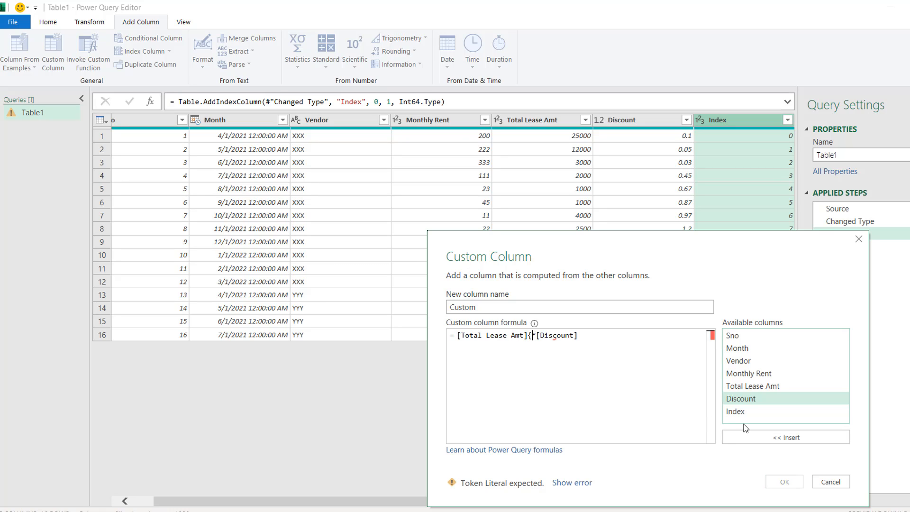
pyautogui.doubleClick(736, 411)
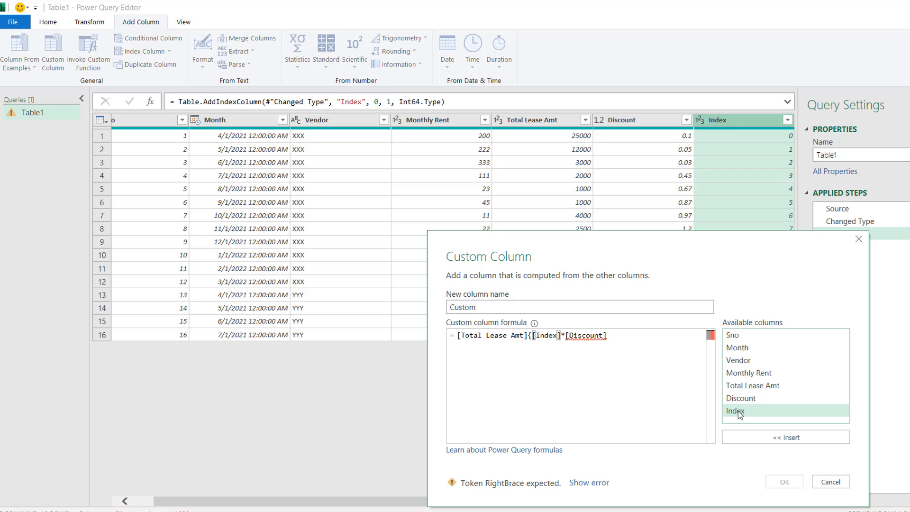
pyautogui.write('}')
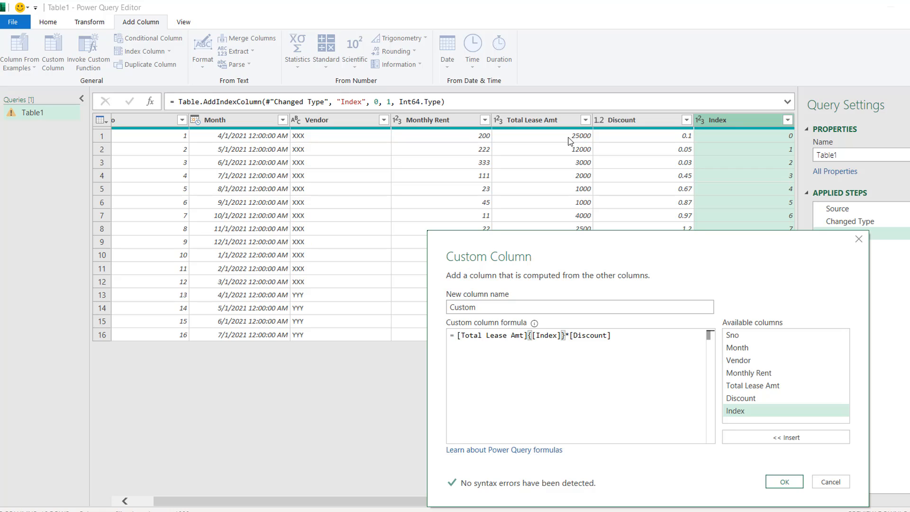
pyautogui.click(634, 337)
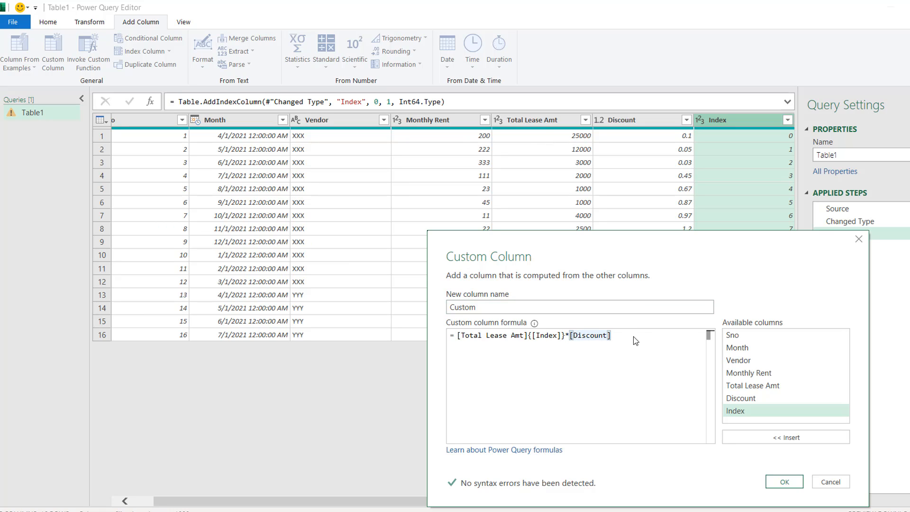
pyautogui.write('{')
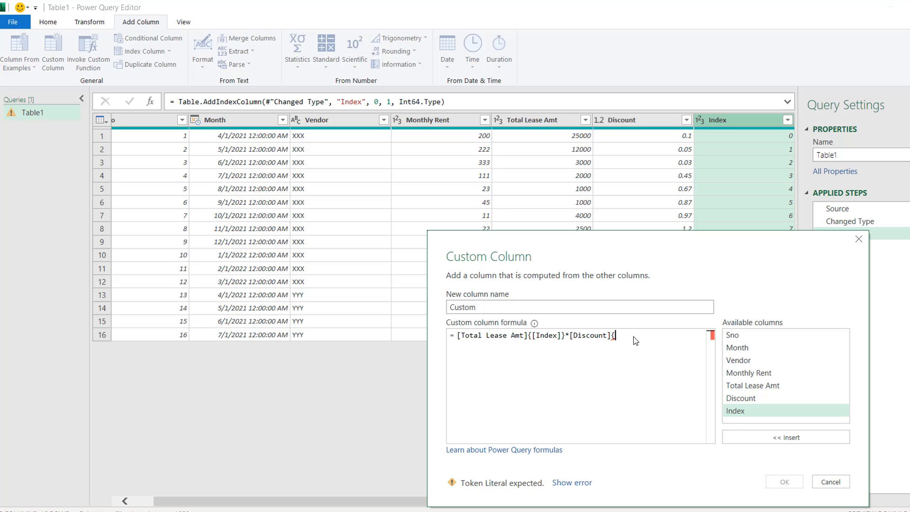
pyautogui.doubleClick(735, 411)
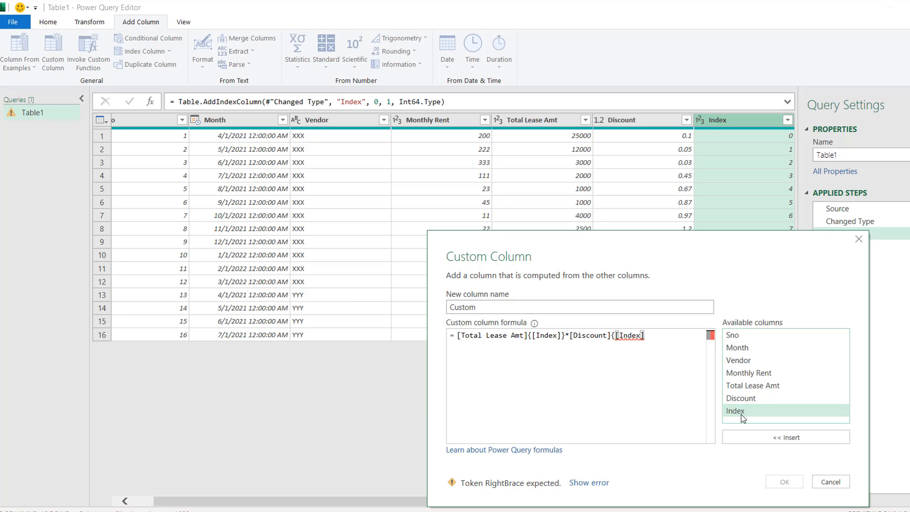
pyautogui.write('}')
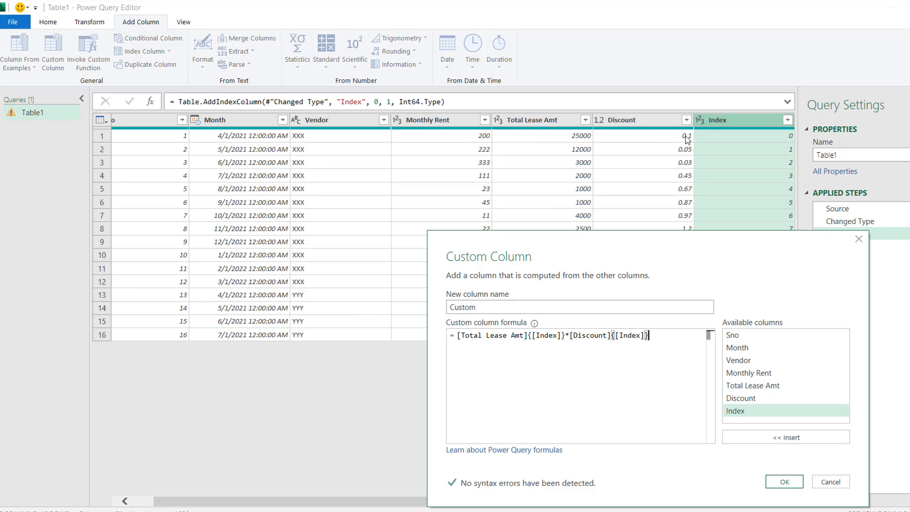
# Step: Append + [Total Lease Amt]{[Index]+1} to the custom column formula to reference the next row's lease amount
pyautogui.write('+')
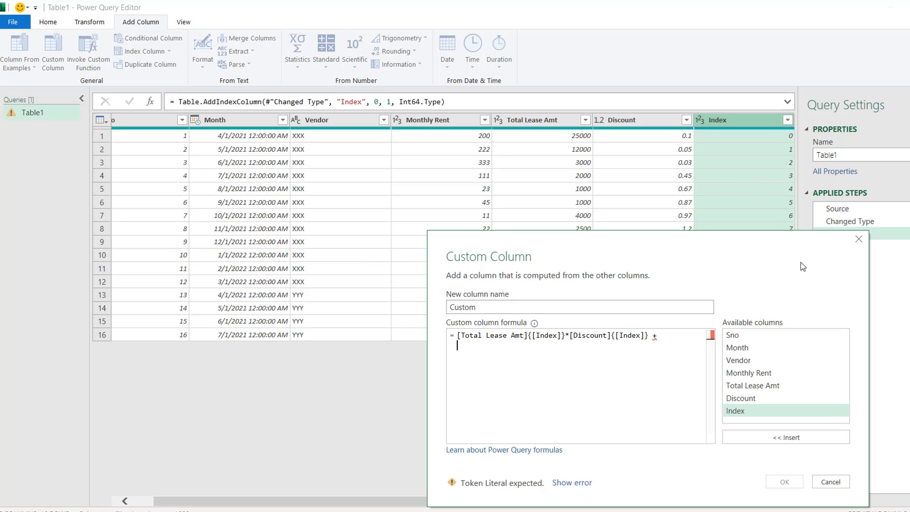
pyautogui.doubleClick(752, 385)
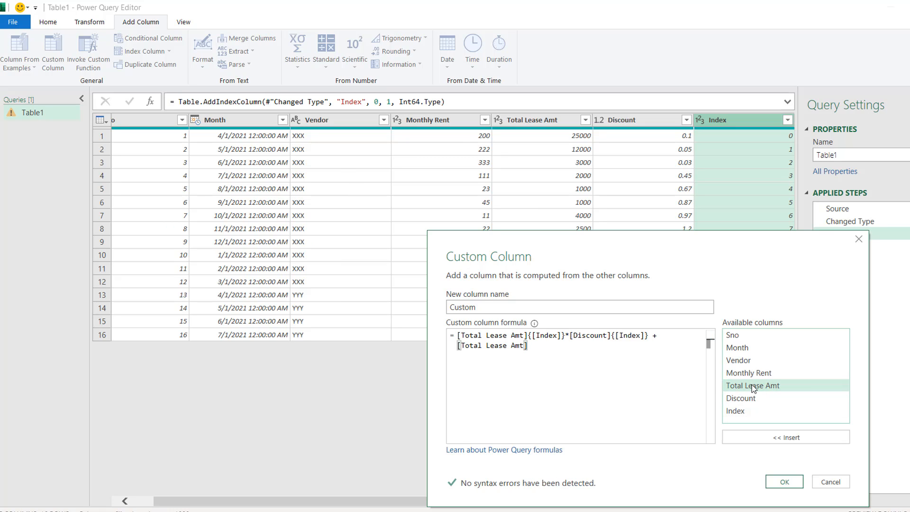
pyautogui.write('{')
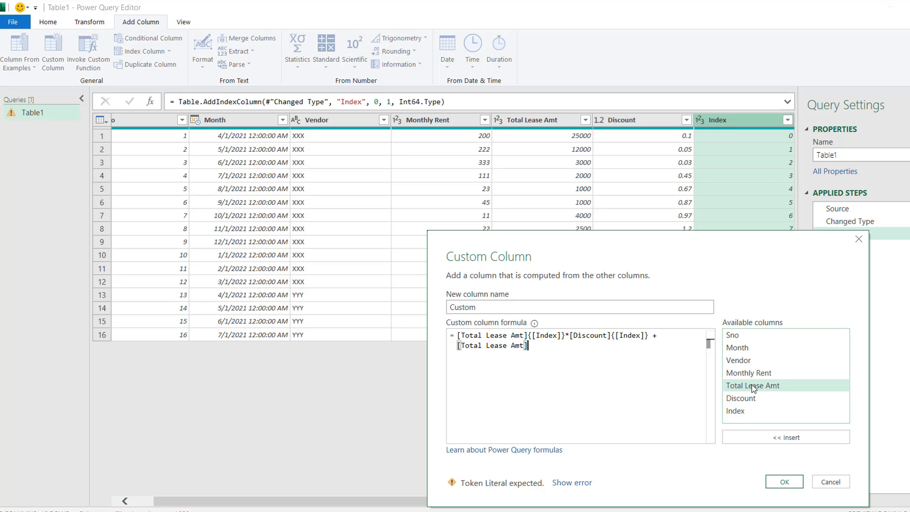
pyautogui.doubleClick(735, 410)
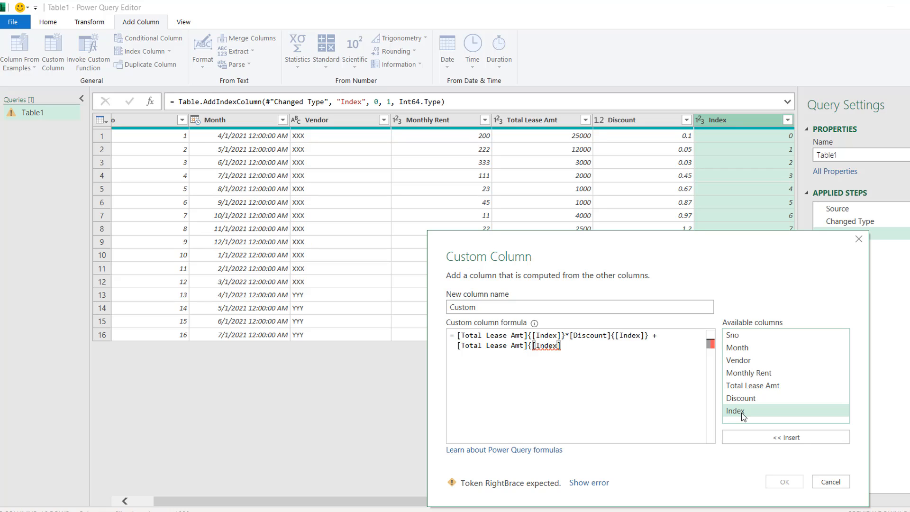
pyautogui.write('+1')
pyautogui.write('}')
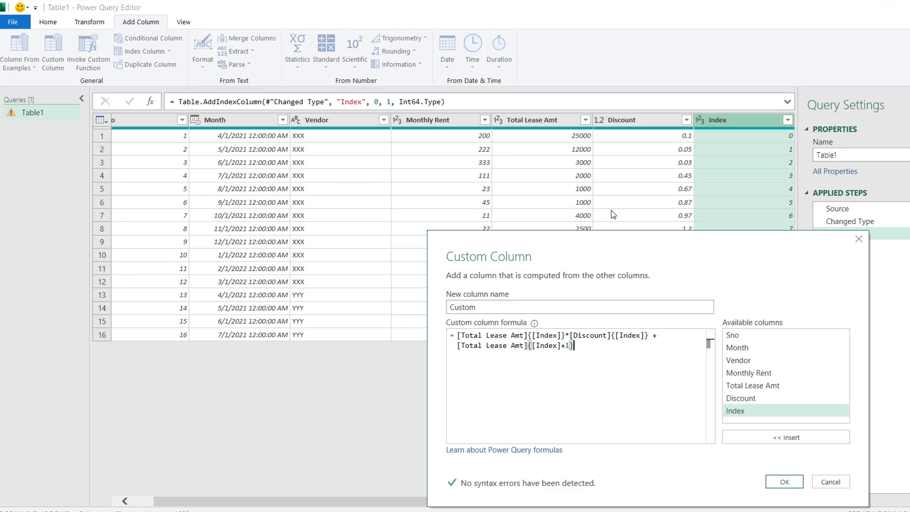
# Step: Multiply the next row's lease amount by [Discount]{[Index]+1} in the custom column formula
pyautogui.write('*')
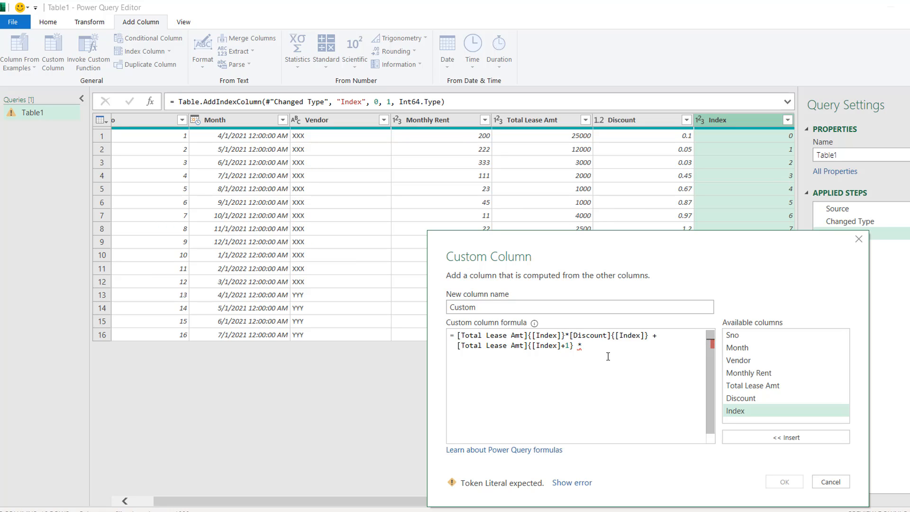
pyautogui.doubleClick(747, 398)
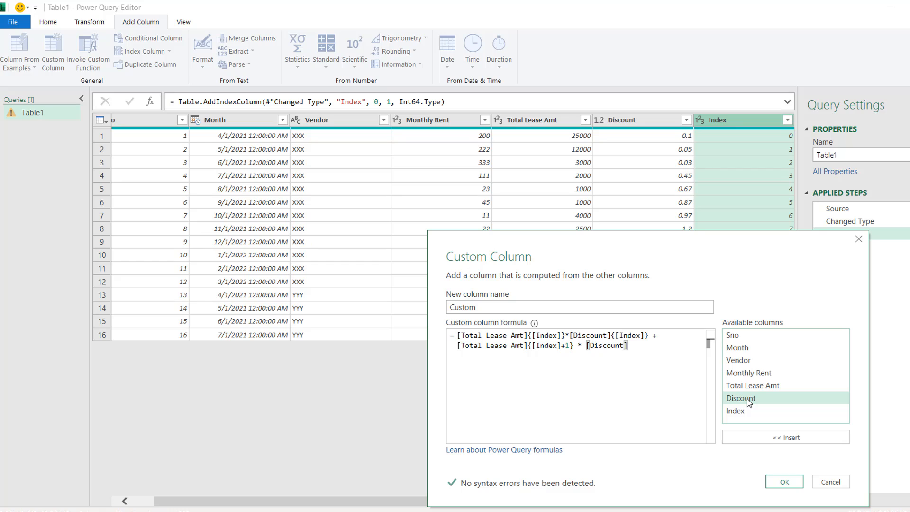
pyautogui.write('{')
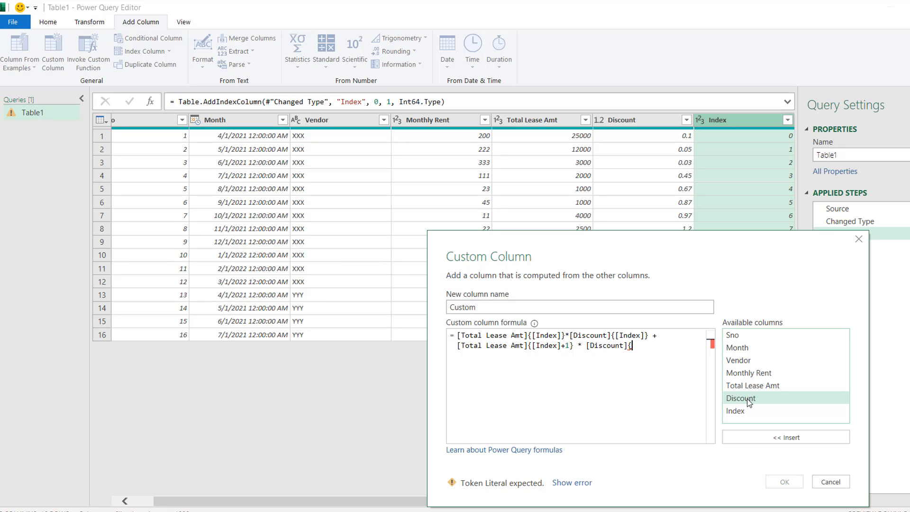
pyautogui.doubleClick(735, 410)
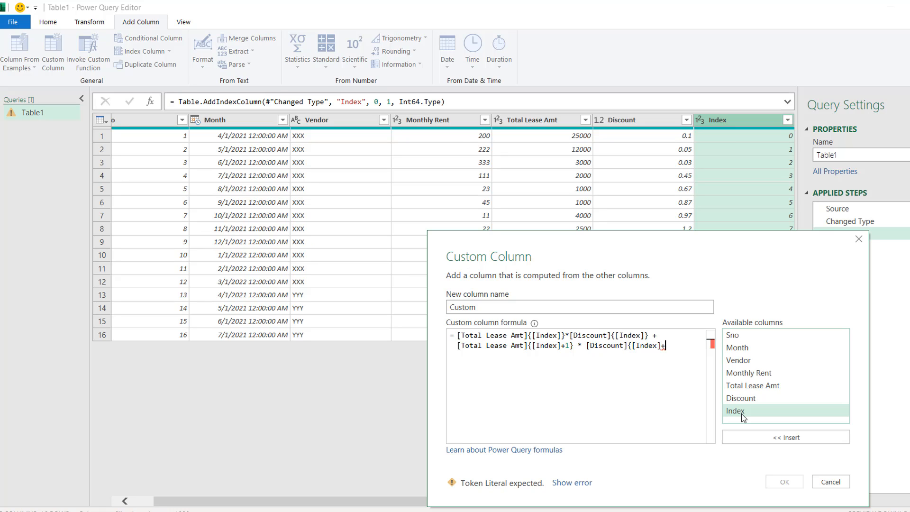
pyautogui.write('+1}')
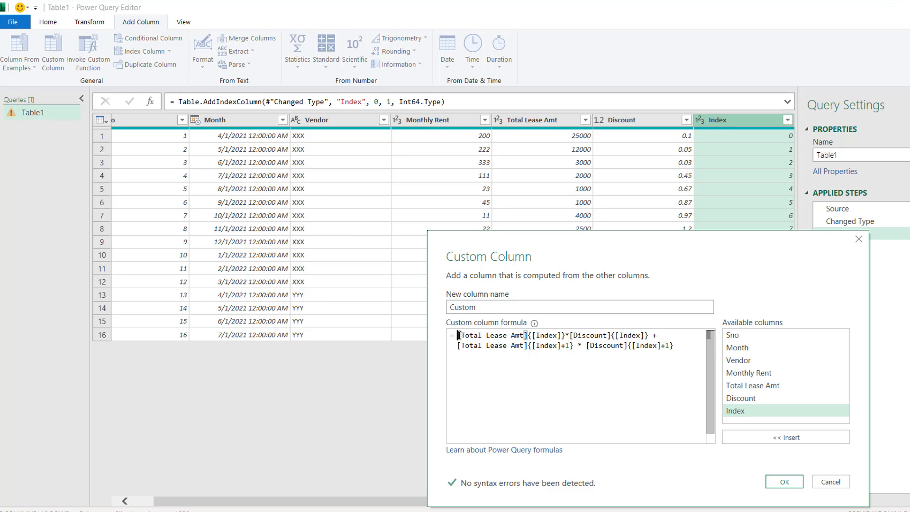
# Step: Enclose each of the two products in the formula in parentheses and create the custom column
pyautogui.click(458, 335)
pyautogui.write('(')
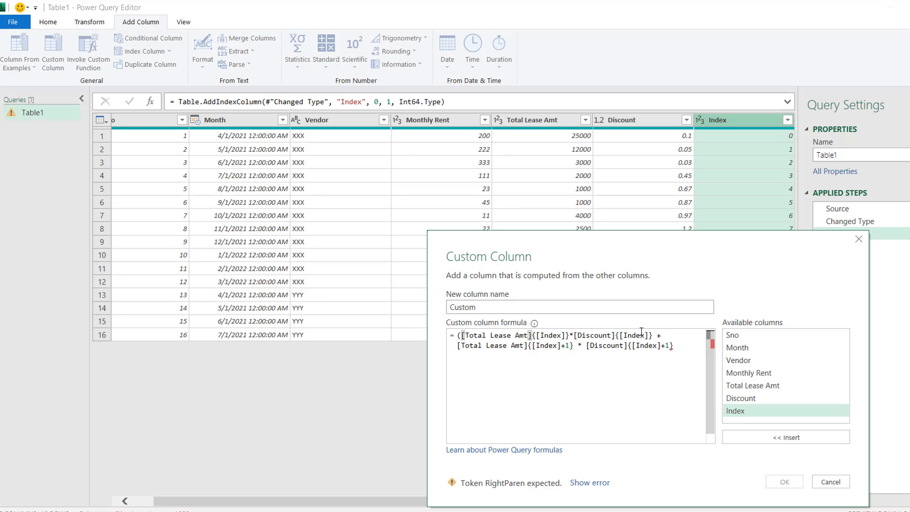
pyautogui.click(656, 335)
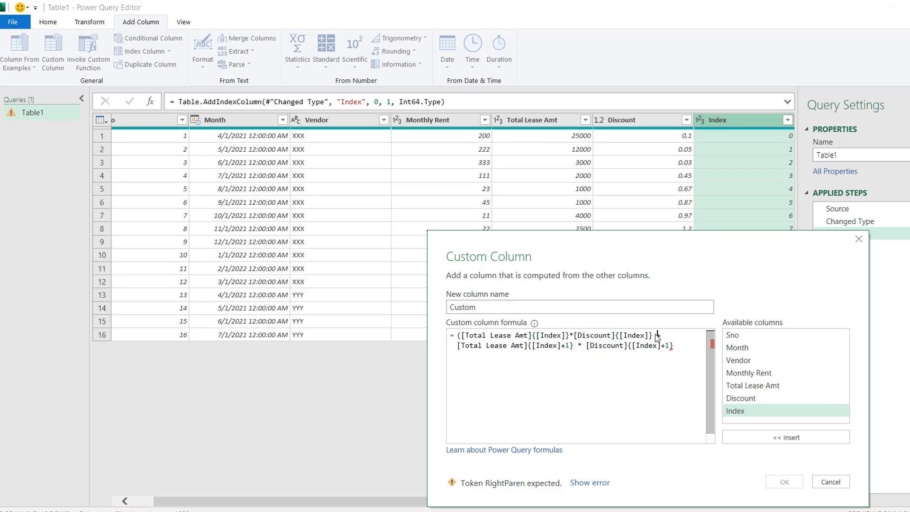
pyautogui.press('Down')
pyautogui.click(653, 335)
pyautogui.write(')')
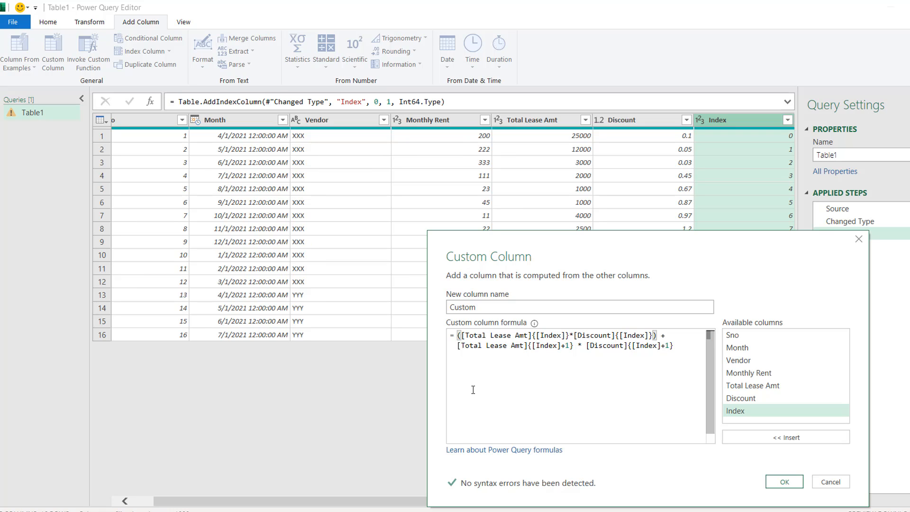
pyautogui.click(457, 345)
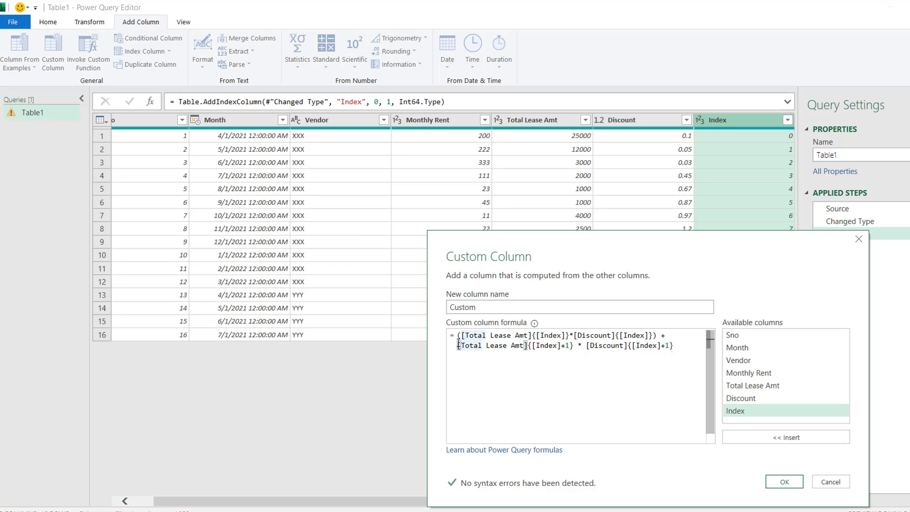
pyautogui.write('(')
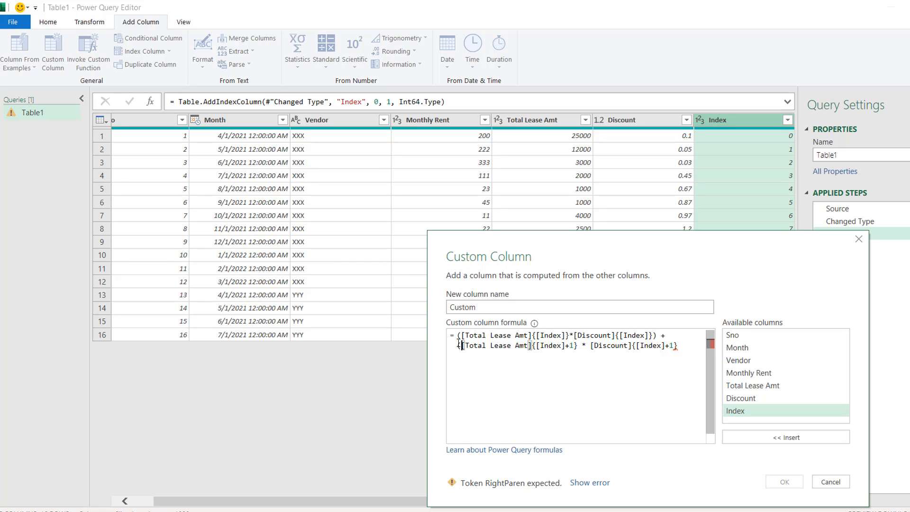
pyautogui.click(680, 345)
pyautogui.write(')')
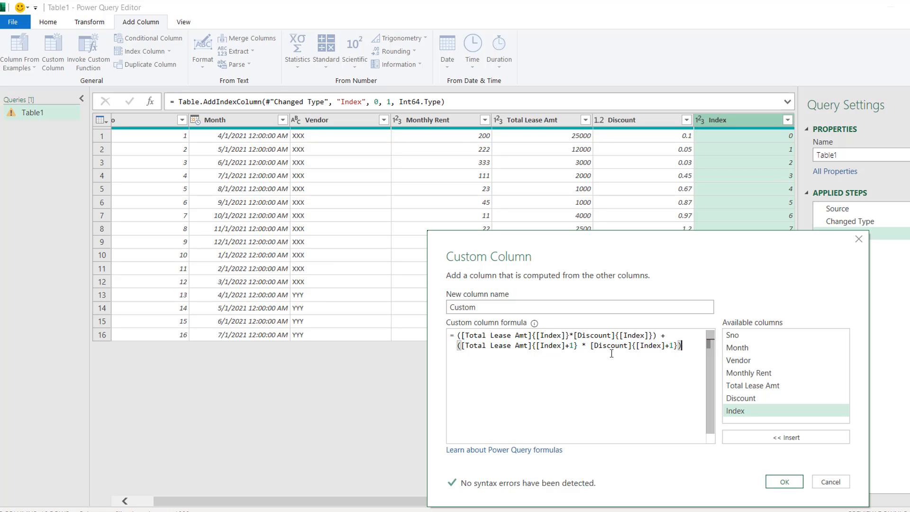
pyautogui.click(784, 483)
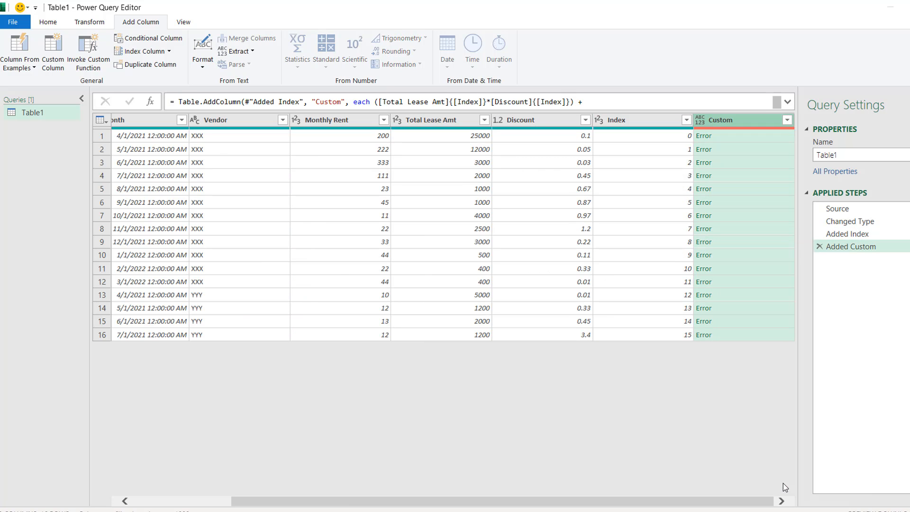
# Step: Examine the first Custom cell's error and the custom column's full formula, including its code in the Advanced Editor
pyautogui.click(751, 138)
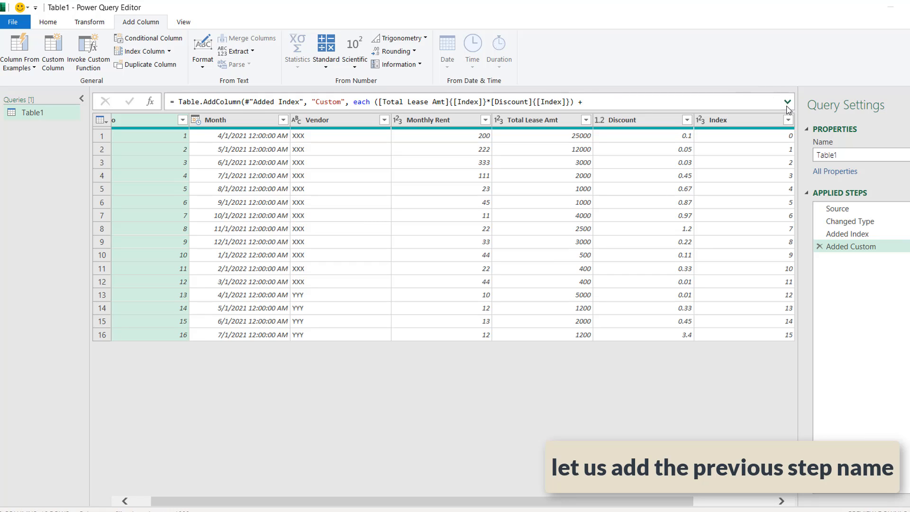
pyautogui.click(787, 102)
pyautogui.click(379, 103)
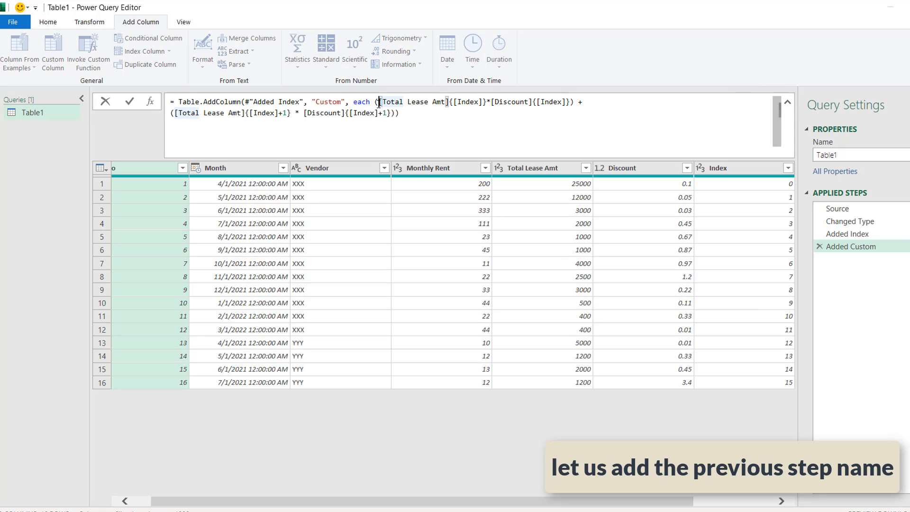
pyautogui.click(188, 23)
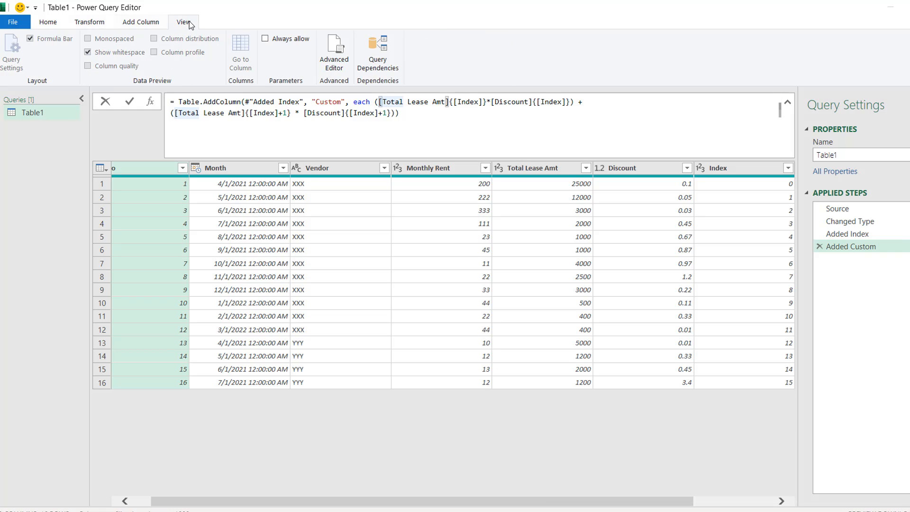
pyautogui.click(334, 53)
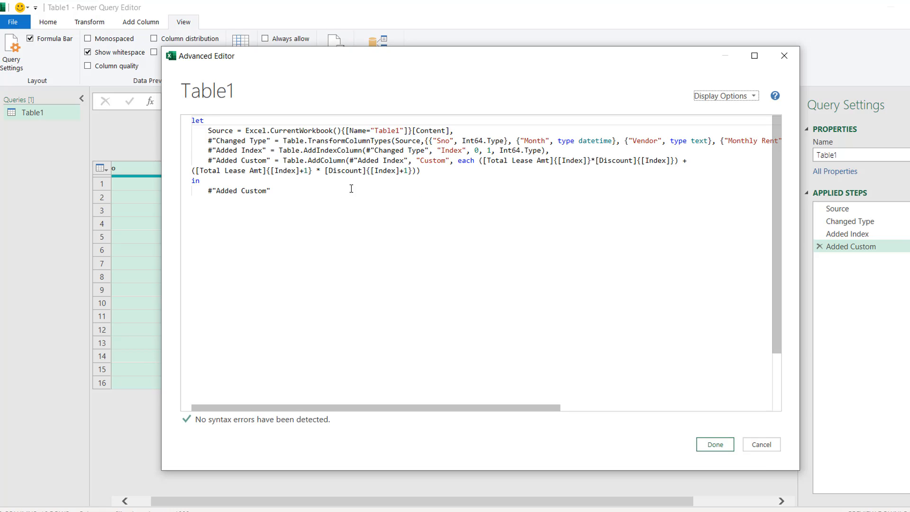
pyautogui.click(350, 160)
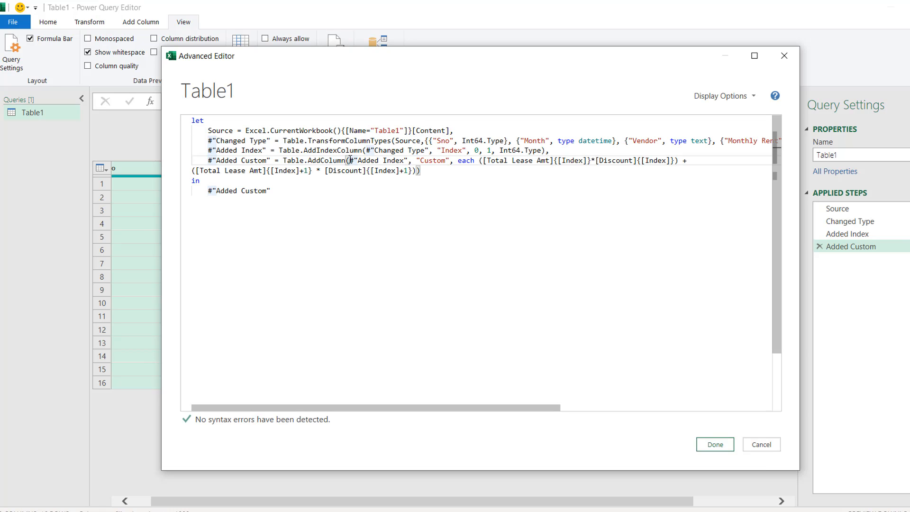
pyautogui.click(484, 161)
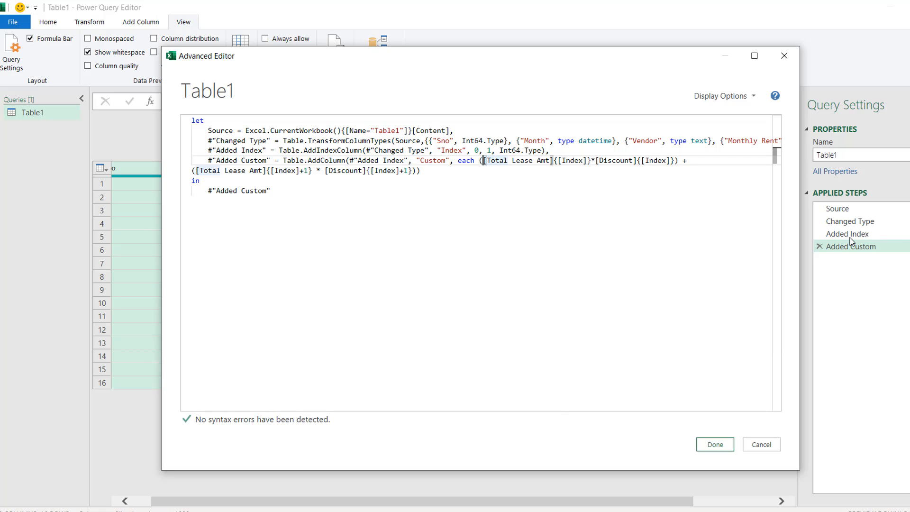
pyautogui.click(769, 446)
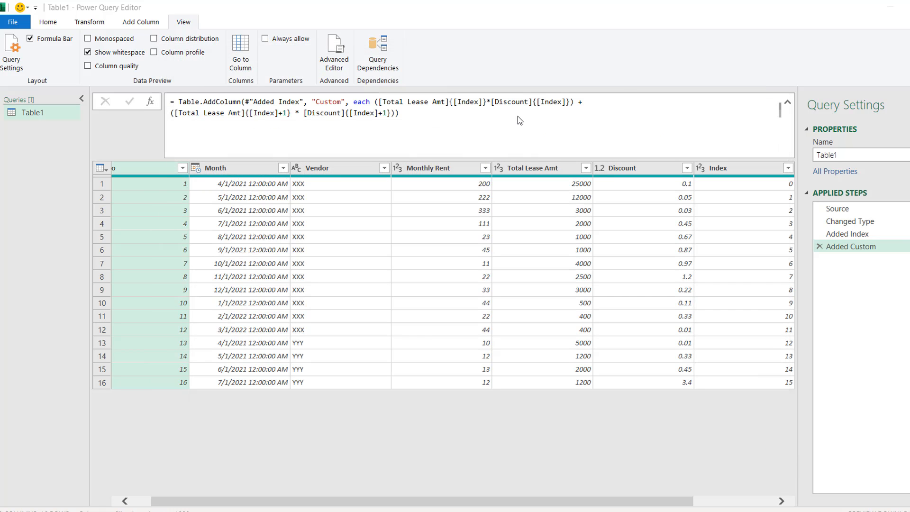
# Step: Prefix [Total Lease Amt] and [Discount] in the formula's first product with the previous step name #"Added Index"
pyautogui.click(380, 102)
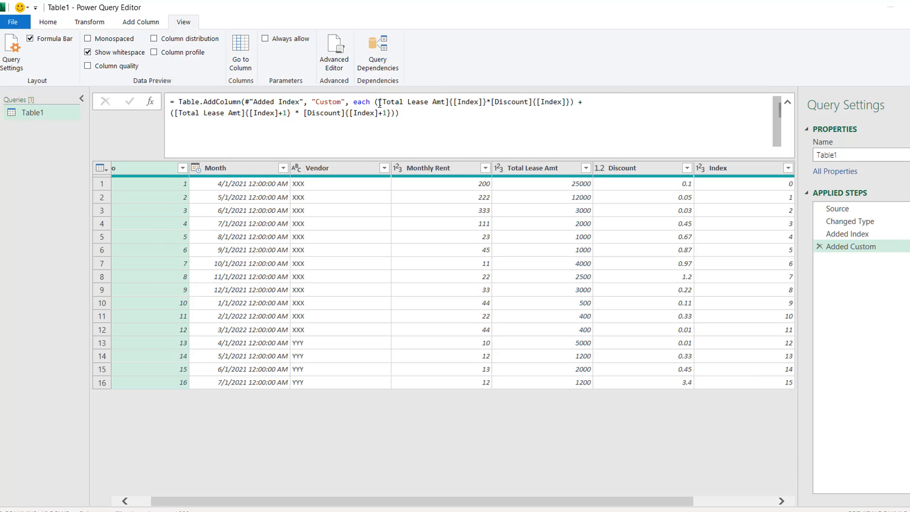
pyautogui.click(380, 102)
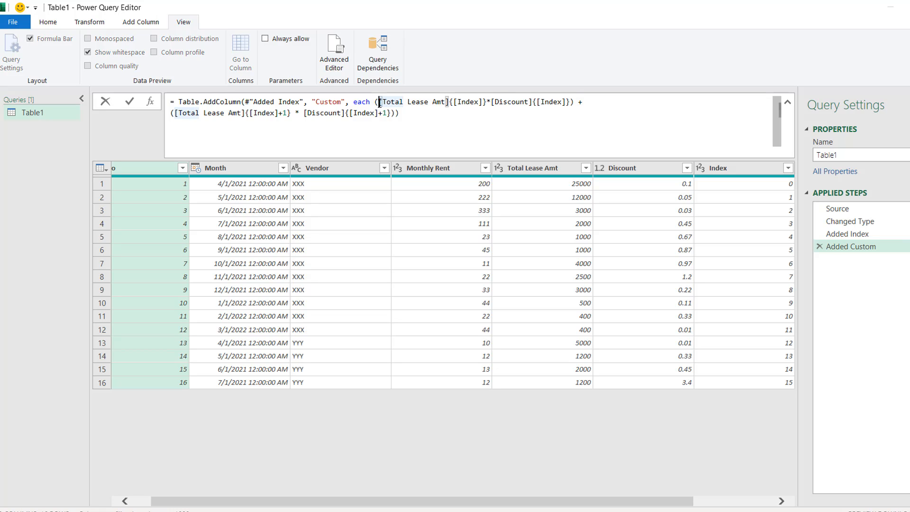
pyautogui.write('#')
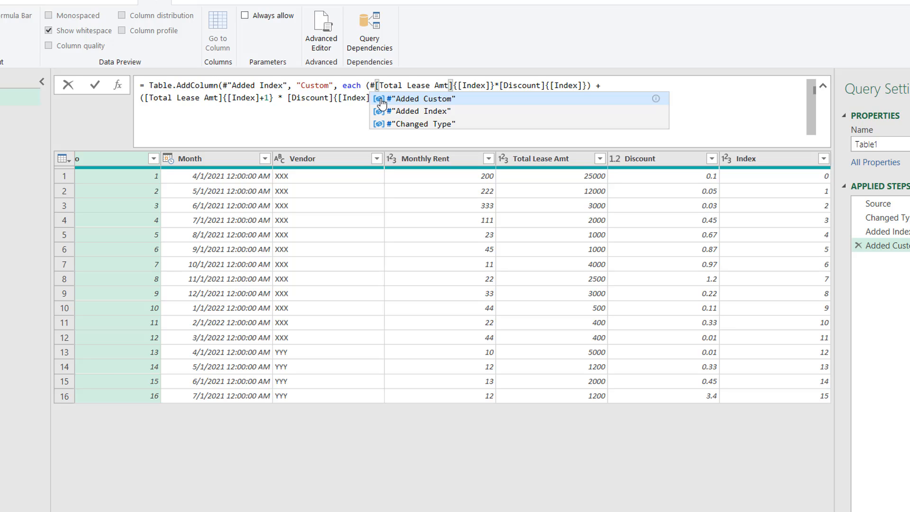
pyautogui.click(417, 111)
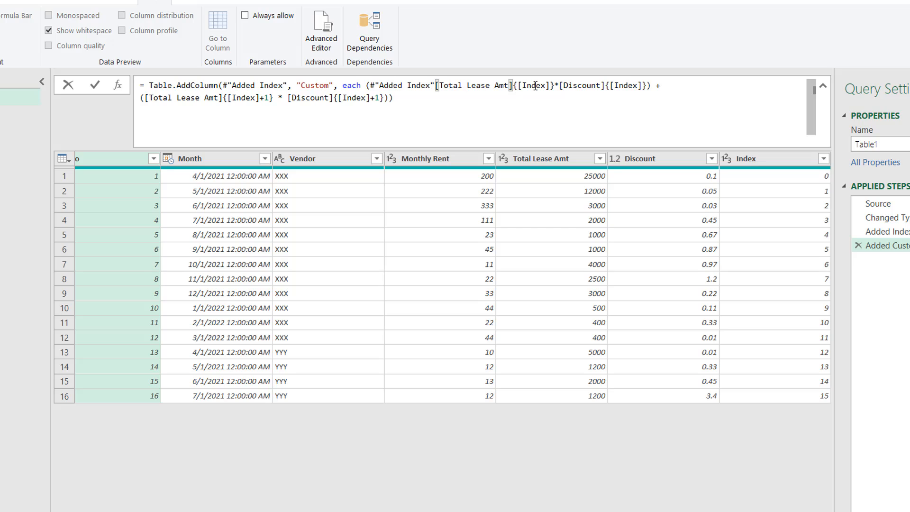
pyautogui.click(562, 86)
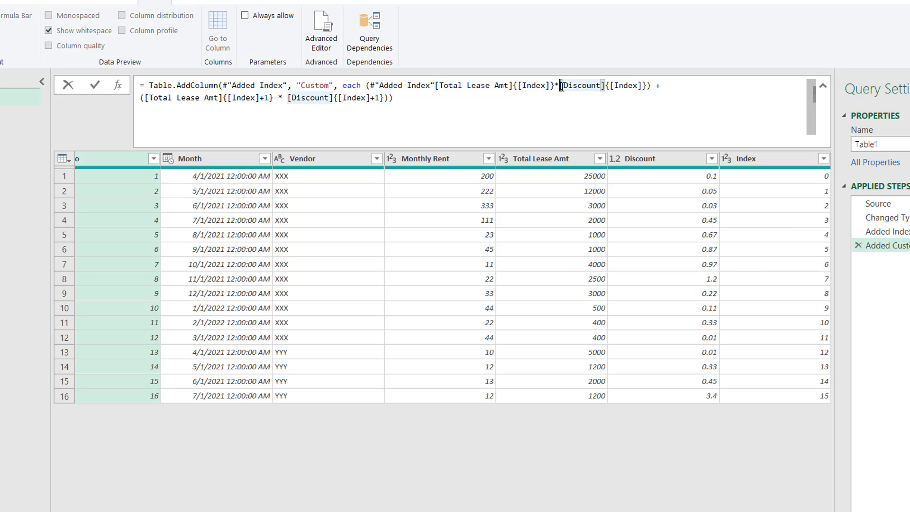
pyautogui.write('#')
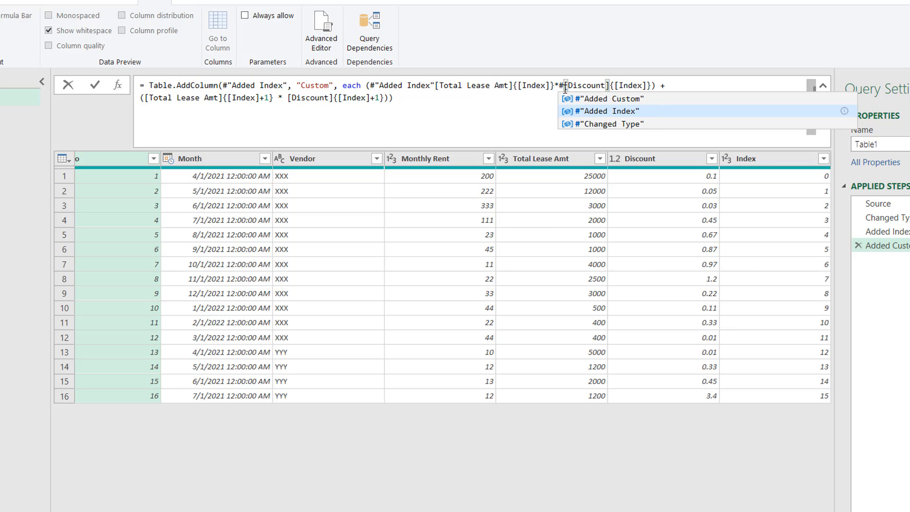
pyautogui.click(602, 114)
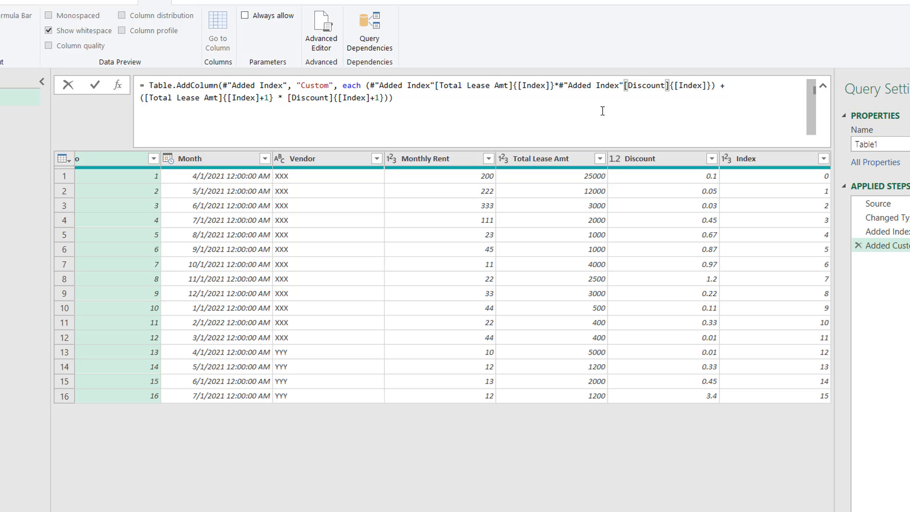
# Step: Prefix [Total Lease Amt] and [Discount] in the formula's second product with #"Added Index", apply the formula and collapse the formula bar
pyautogui.click(144, 98)
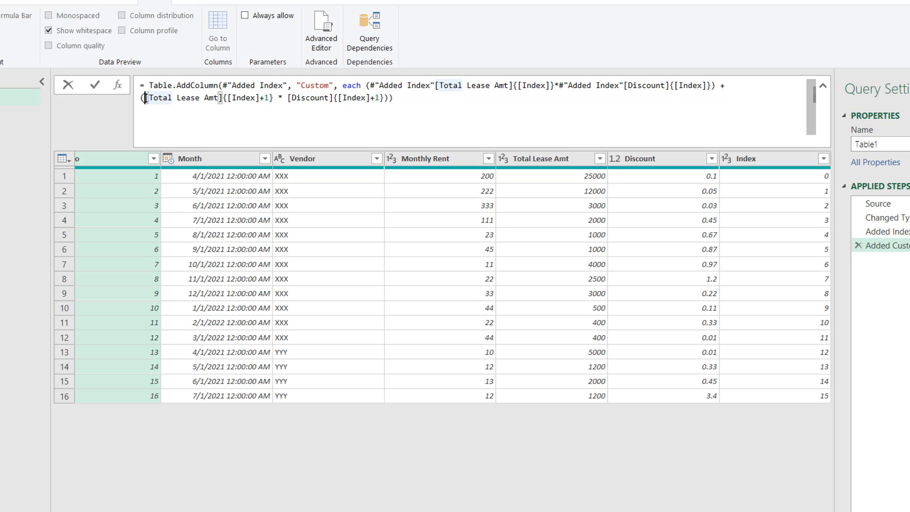
pyautogui.write('#')
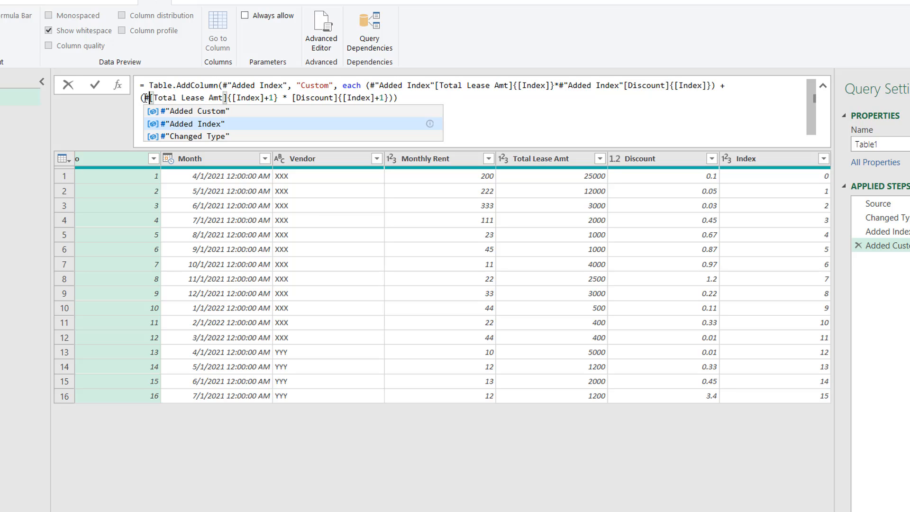
pyautogui.click(195, 122)
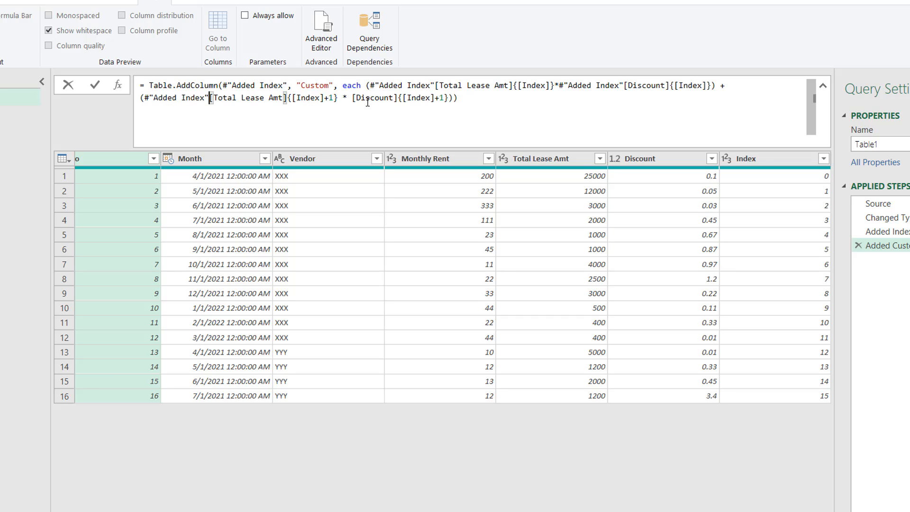
pyautogui.click(352, 97)
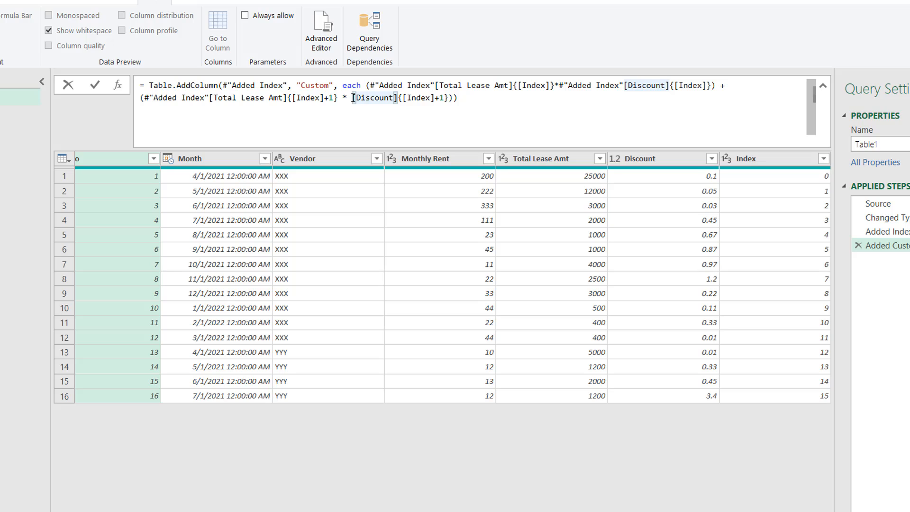
pyautogui.write('#')
pyautogui.click(398, 122)
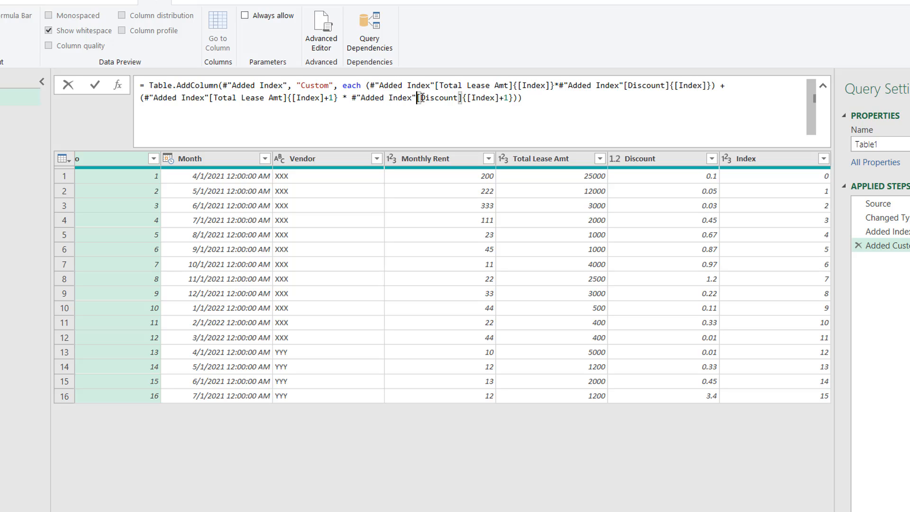
pyautogui.moveTo(391, 100)
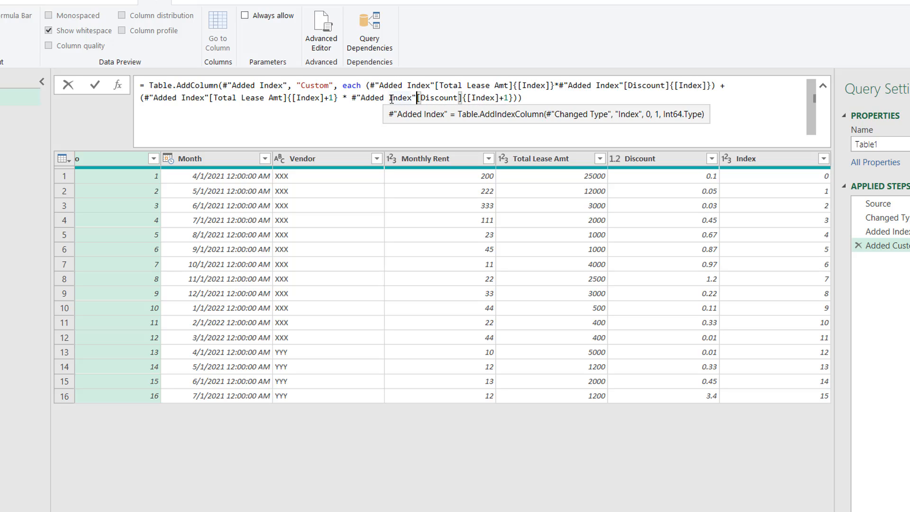
pyautogui.click(565, 100)
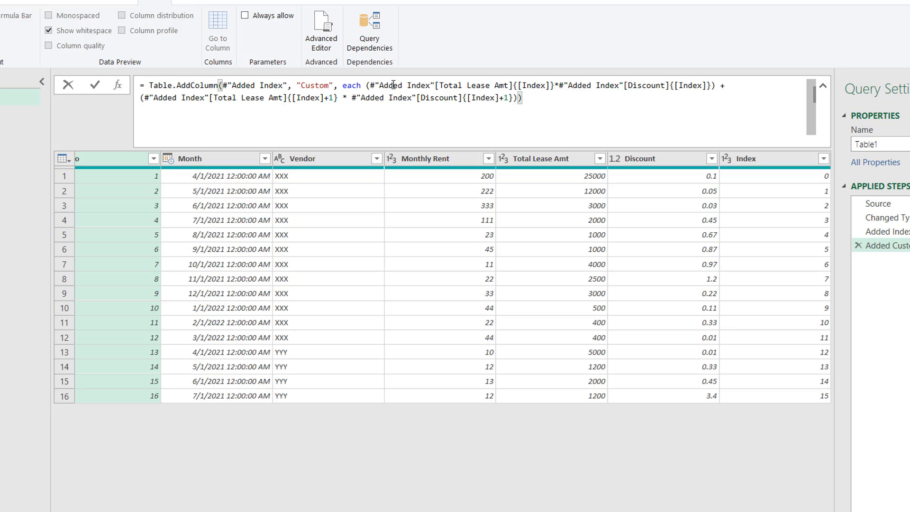
pyautogui.moveTo(381, 86)
pyautogui.press('Return')
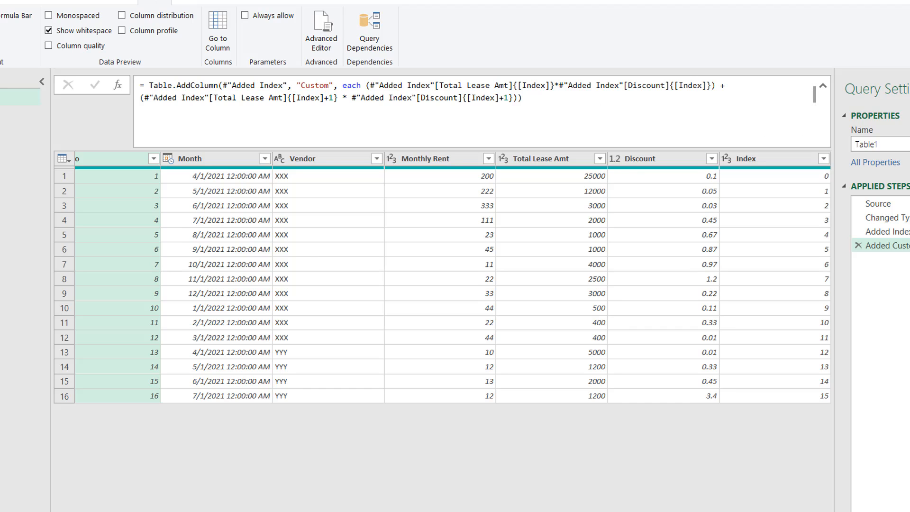
pyautogui.hscroll(2, 453, 284)
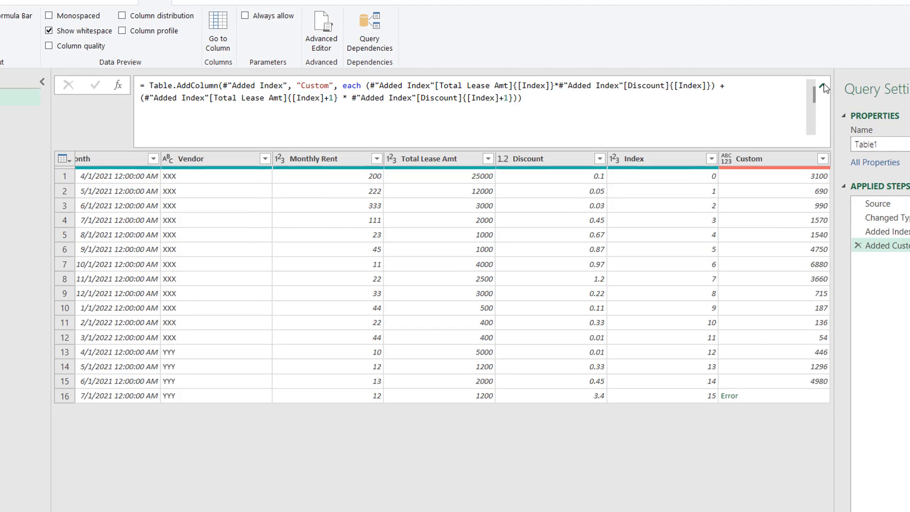
pyautogui.click(823, 86)
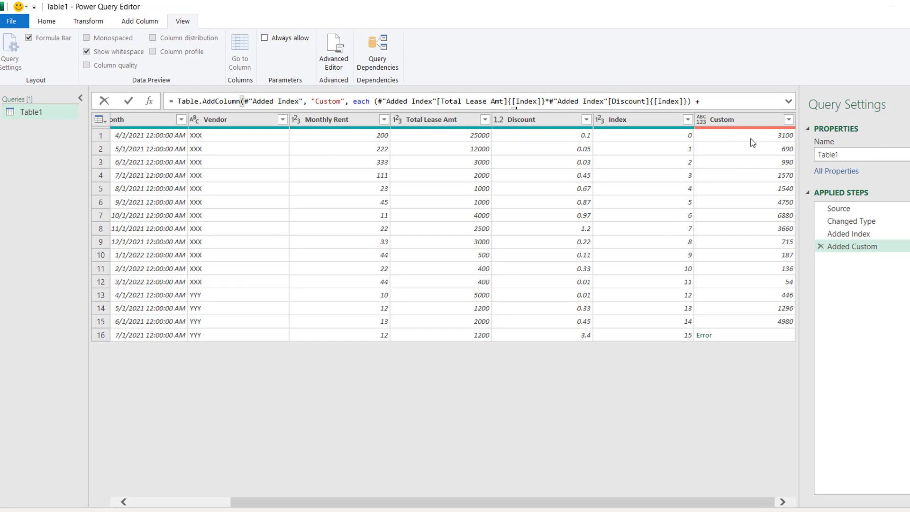
# Step: Close the Power Query Editor and load the query back to the workbook
pyautogui.click(47, 21)
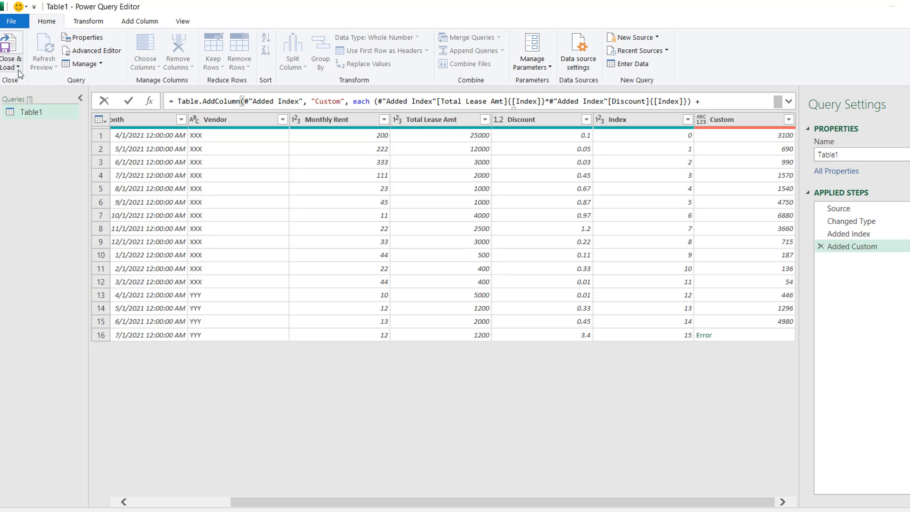
pyautogui.click(10, 65)
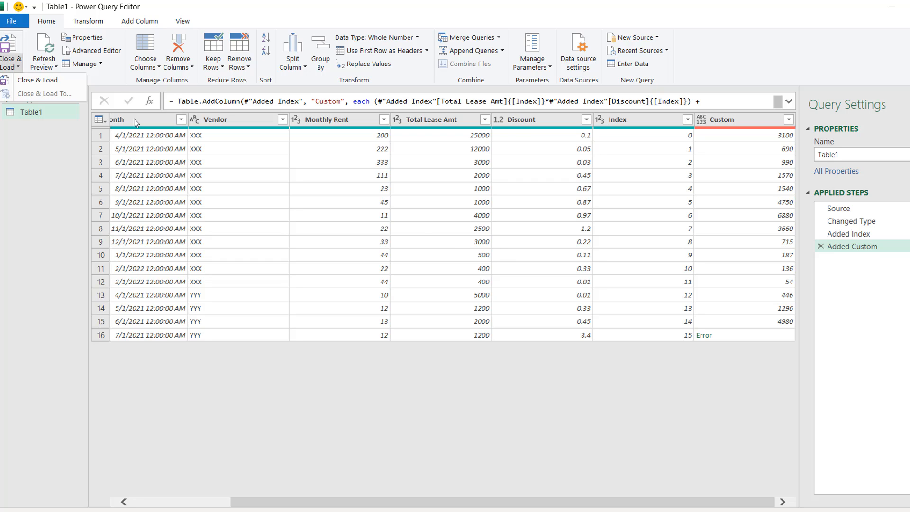
pyautogui.click(49, 81)
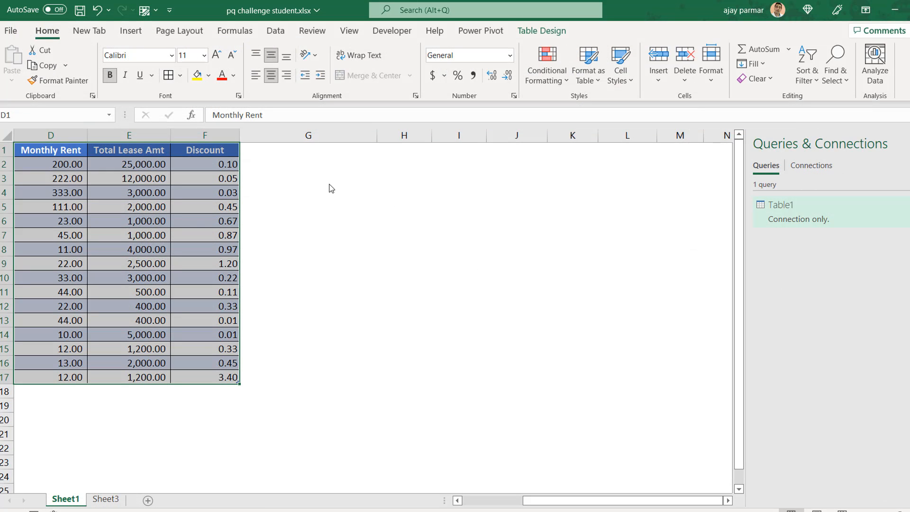
# Step: Load the Table1 query as a table into the existing worksheet at =$J$1 and narrow column H
pyautogui.rightClick(832, 216)
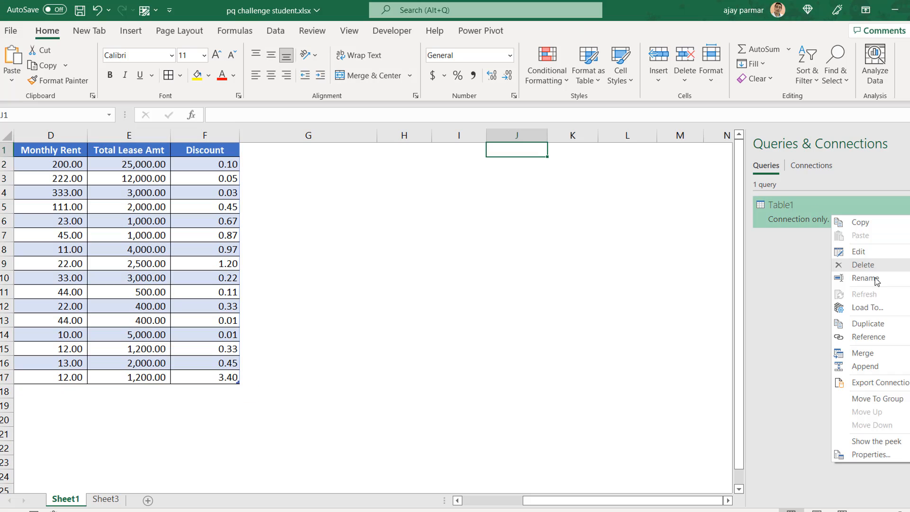
pyautogui.click(867, 311)
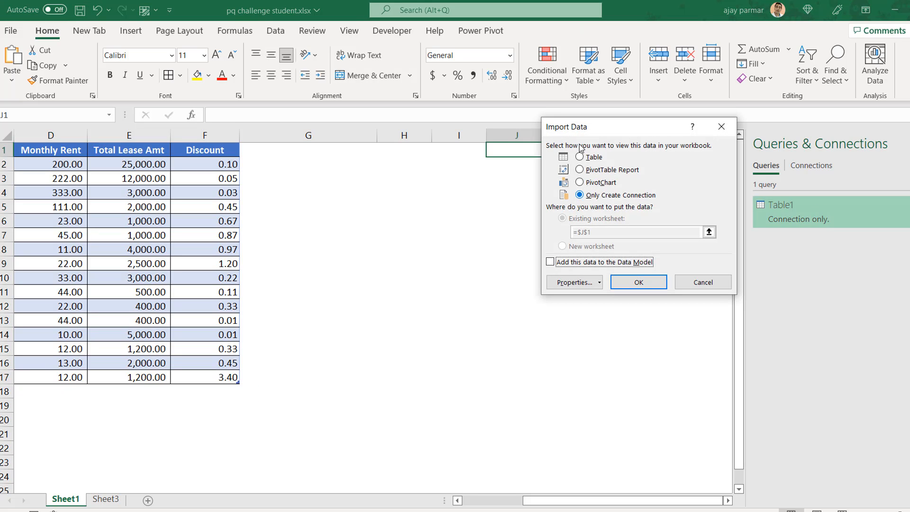
pyautogui.click(579, 156)
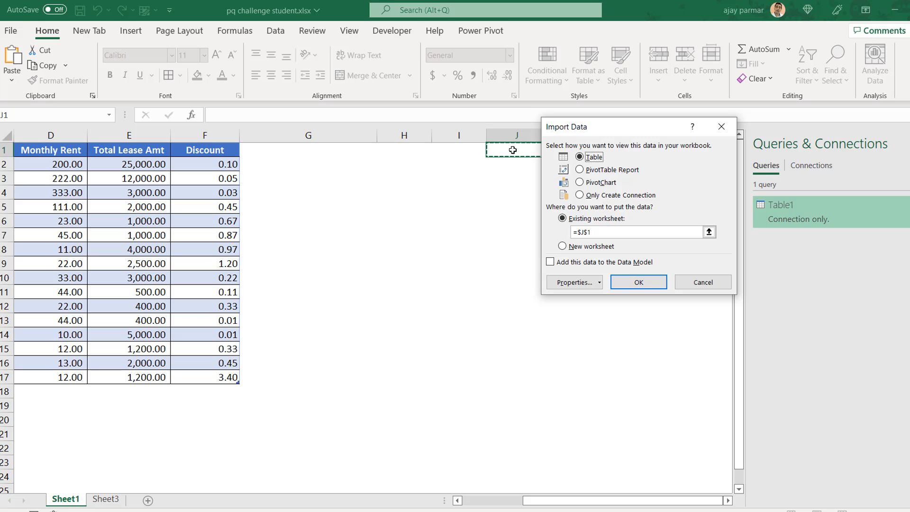
pyautogui.click(626, 284)
pyautogui.click(909, 144)
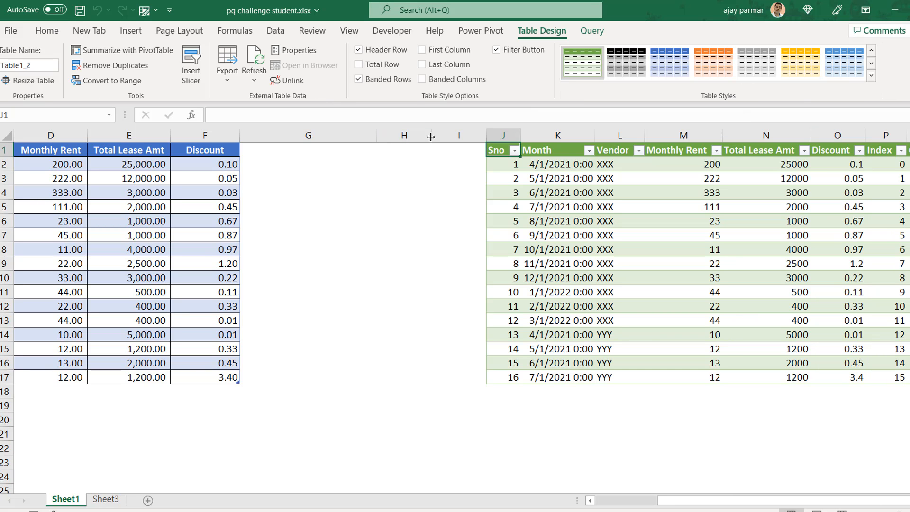
pyautogui.moveTo(431, 137); pyautogui.dragTo(383, 136)
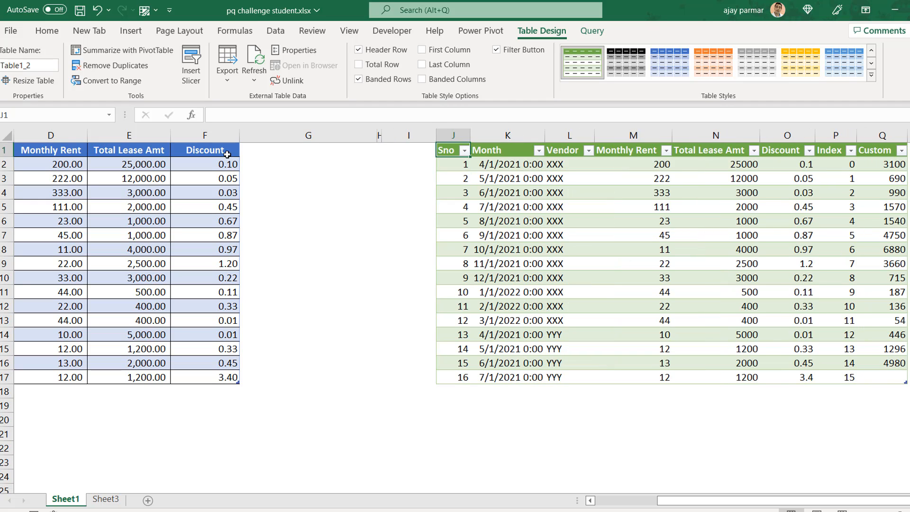
pyautogui.click(269, 164)
pyautogui.write('=')
pyautogui.press('Left')
pyautogui.press('Left')
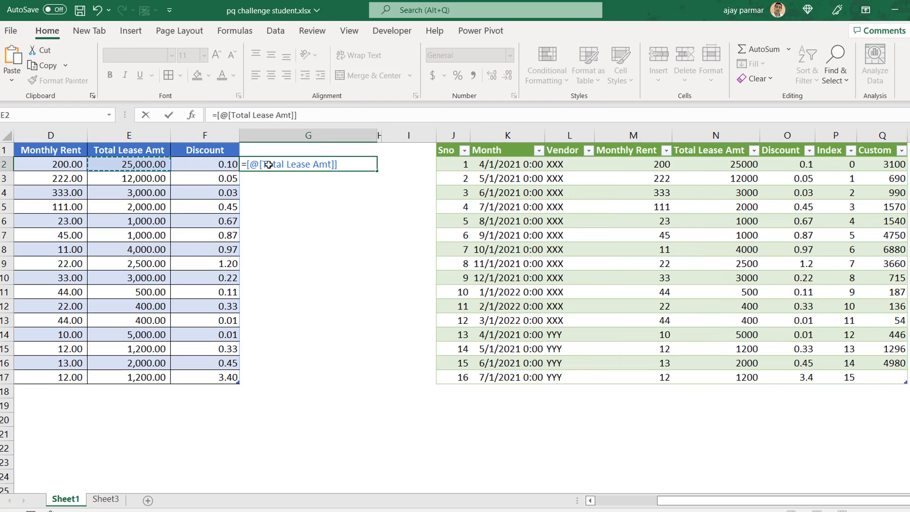
pyautogui.write('*')
pyautogui.press('Left')
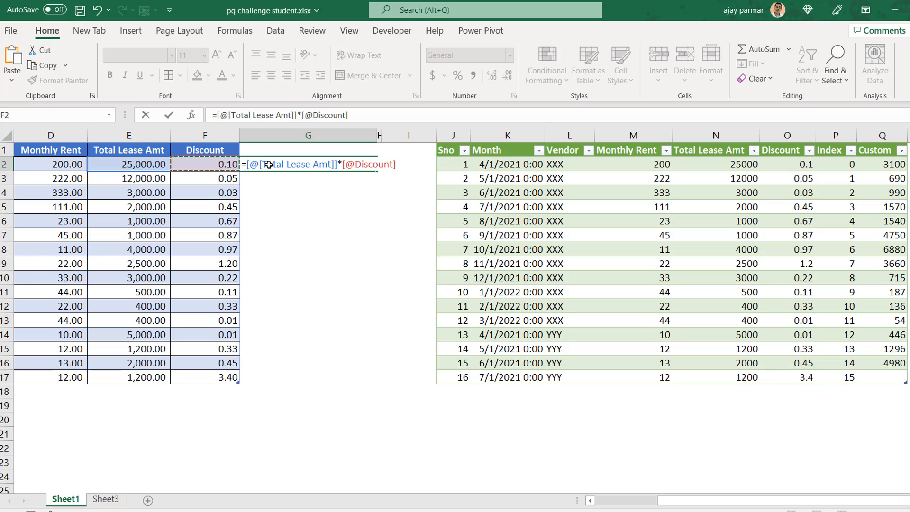
pyautogui.write('+(')
pyautogui.click(117, 179)
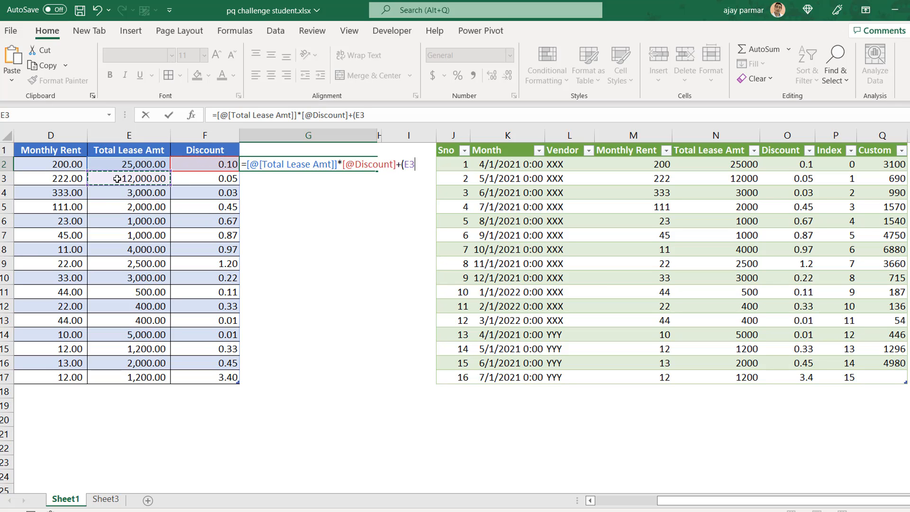
pyautogui.write('*')
pyautogui.click(201, 179)
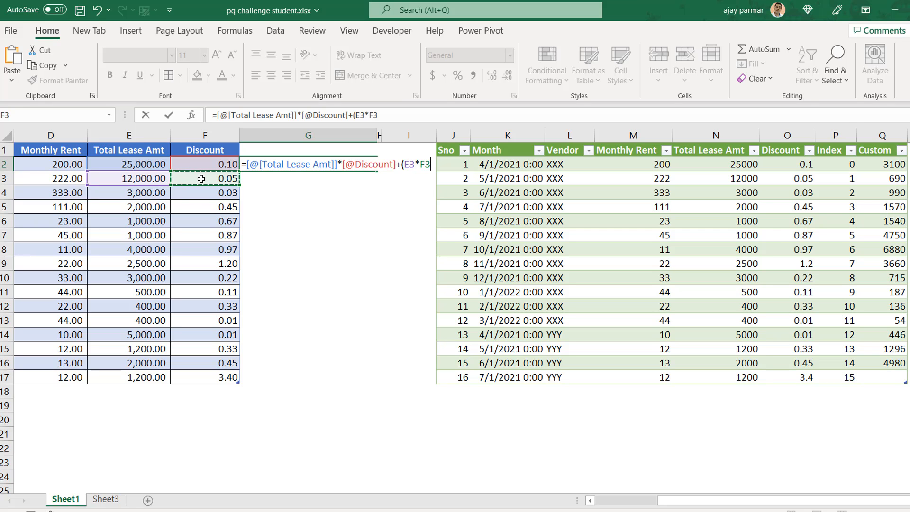
pyautogui.write(')')
pyautogui.press('Return')
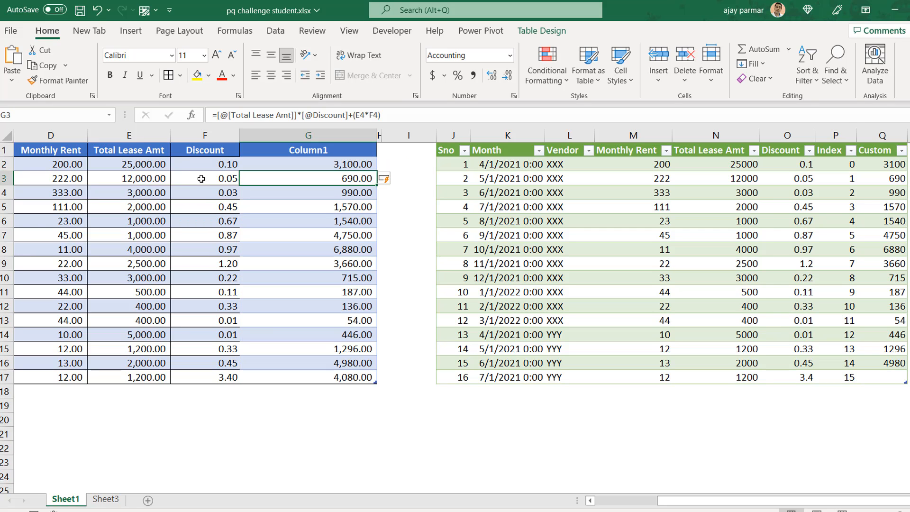
# Step: Compare the worksheet formula results in column G with the query's Custom column row by row, including the last row
pyautogui.press('Up')
pyautogui.press('Down')
pyautogui.press('Down')
pyautogui.press('Down')
pyautogui.press('Down')
pyautogui.press('Down')
pyautogui.press('Down')
pyautogui.press('Down')
pyautogui.press('Down')
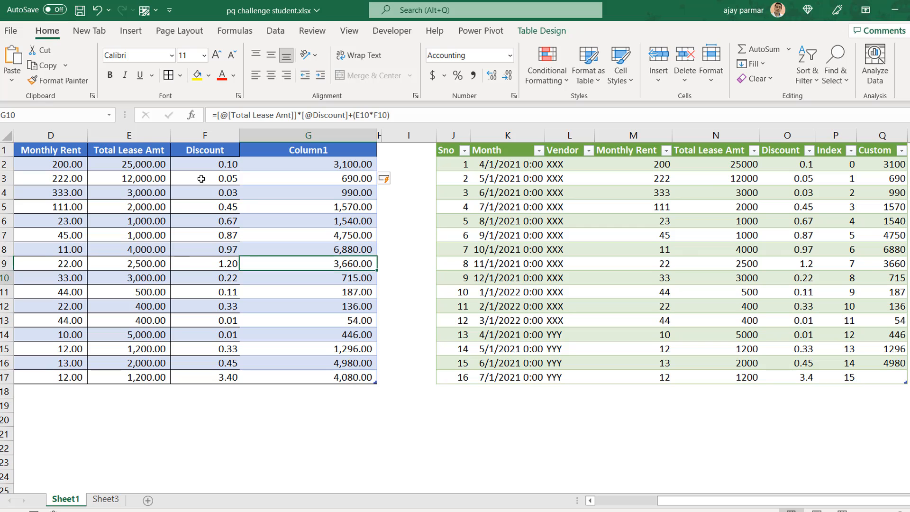
pyautogui.press('Down')
pyautogui.press('Down')
pyautogui.press('Down')
pyautogui.press('Down')
pyautogui.press('Down')
pyautogui.press('Down')
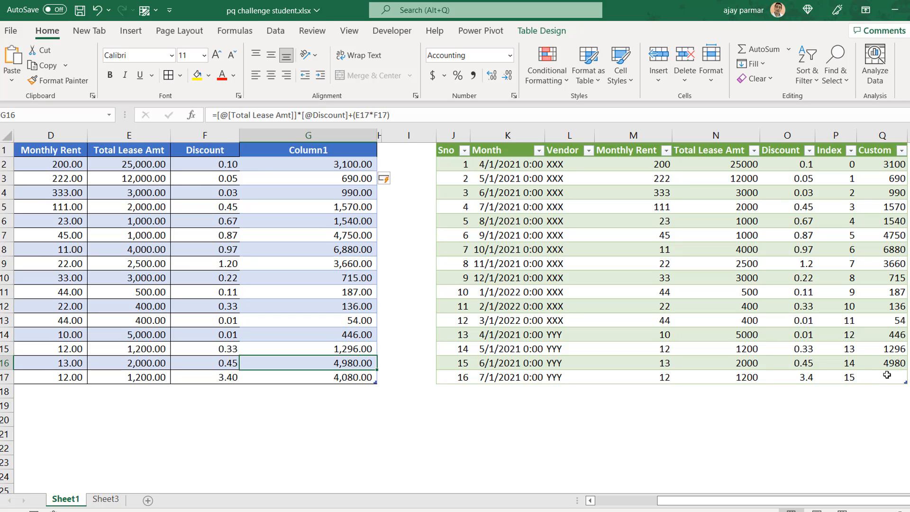
pyautogui.click(889, 379)
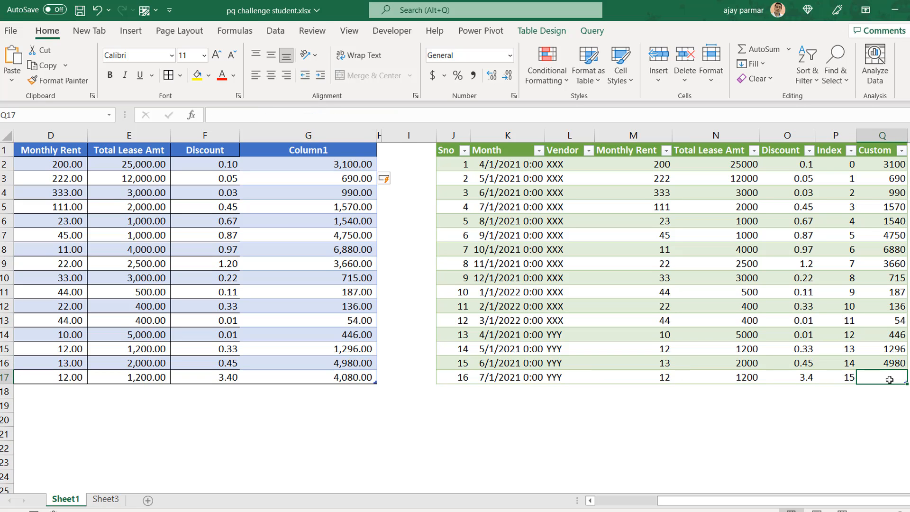
# Step: Reopen the Table1 query in the Power Query Editor and drill down into the Sno column as a list
pyautogui.click(240, 36)
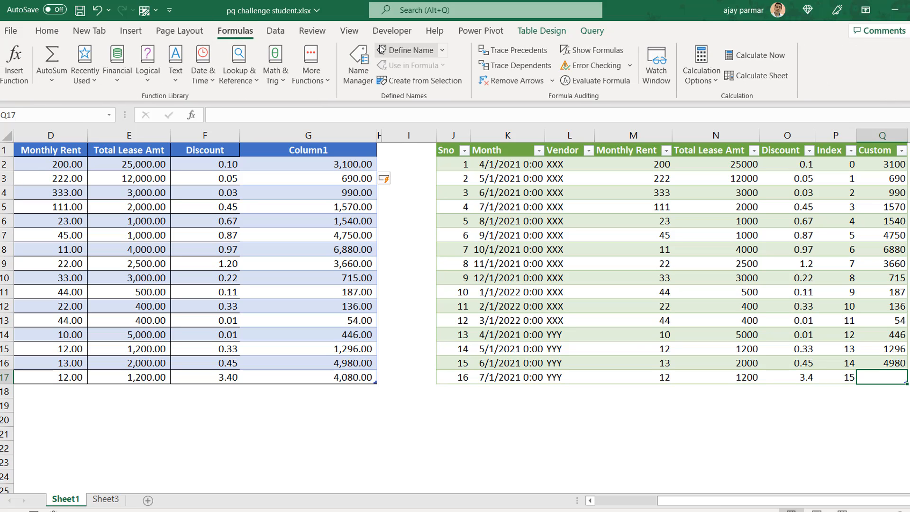
pyautogui.click(283, 33)
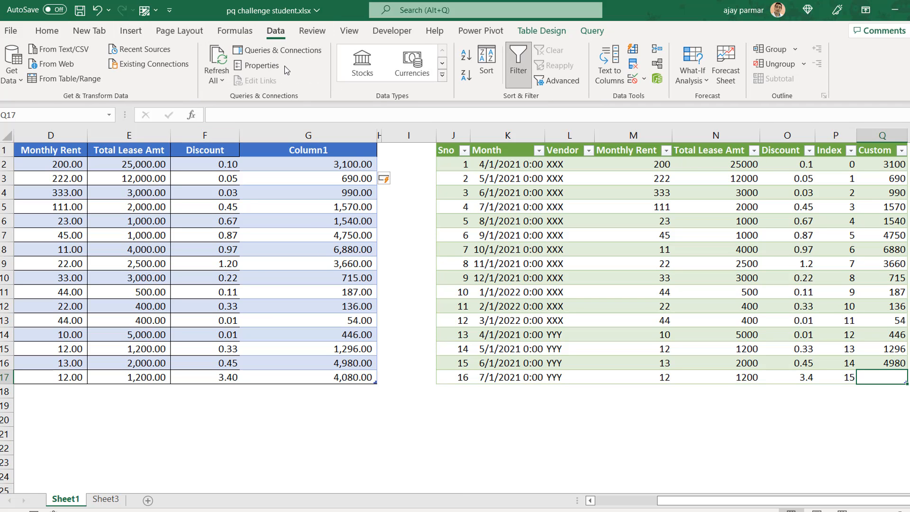
pyautogui.click(277, 50)
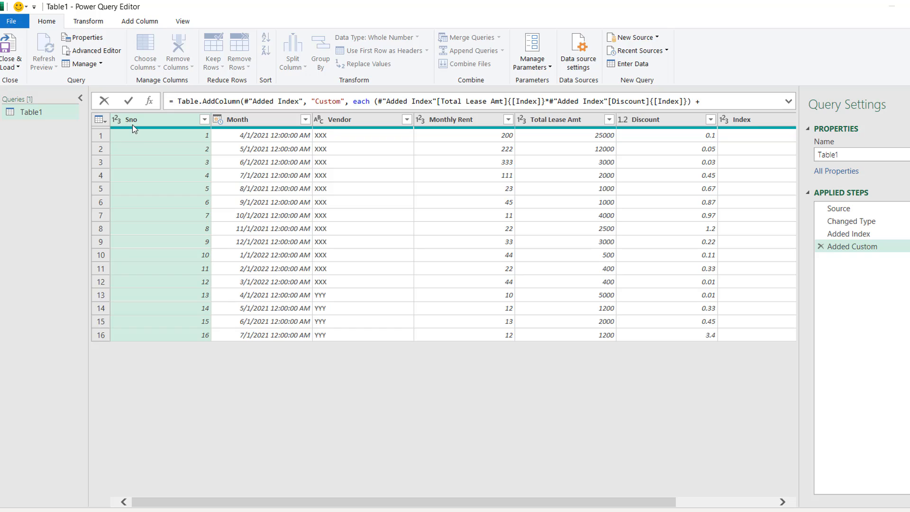
pyautogui.rightClick(156, 122)
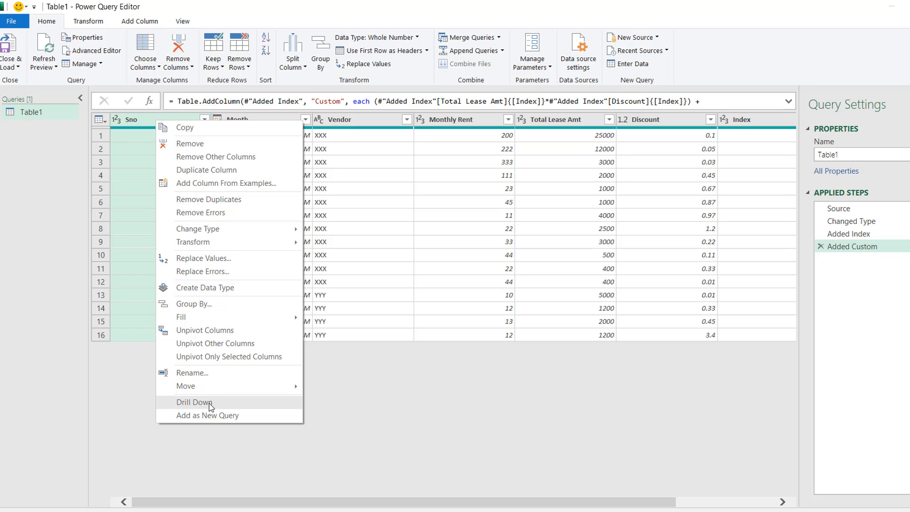
pyautogui.click(194, 402)
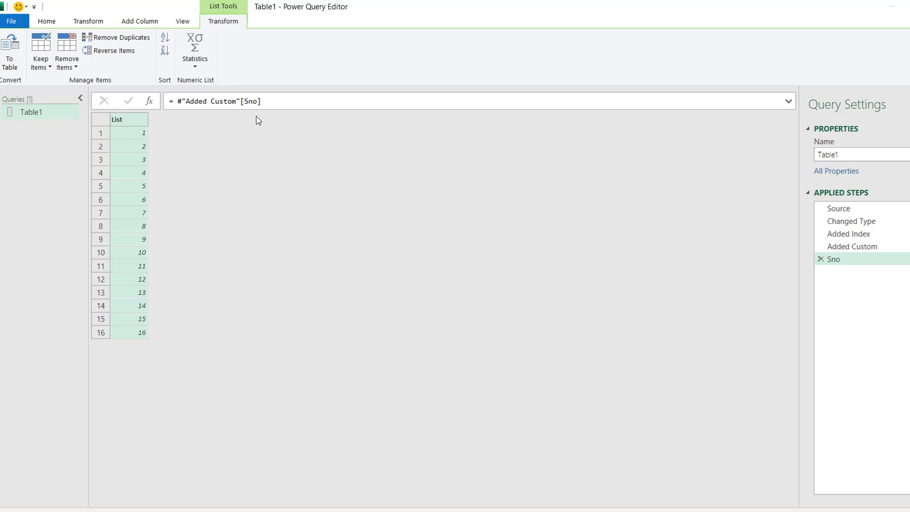
# Step: Wrap the Sno list reference in List.Max, giving = List.Max(#"Added Custom"[Sno])
pyautogui.click(177, 101)
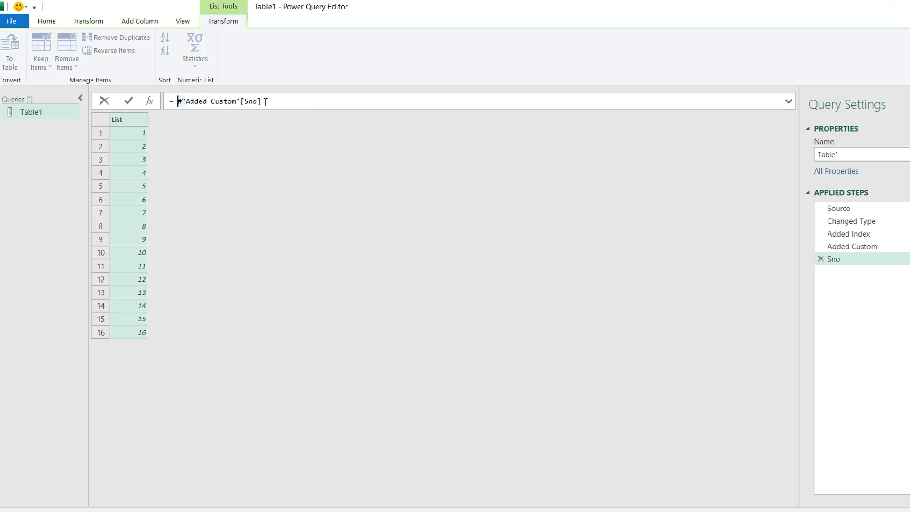
pyautogui.write('List.')
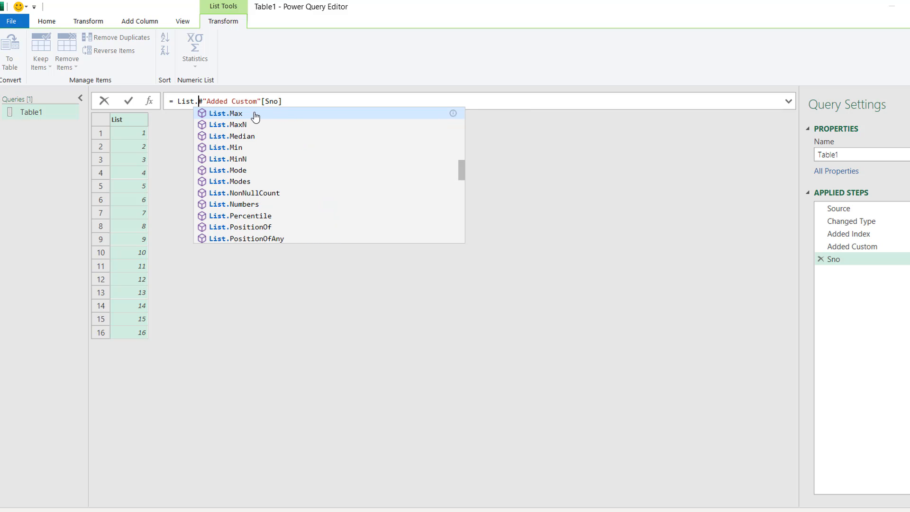
pyautogui.click(259, 114)
pyautogui.write('(')
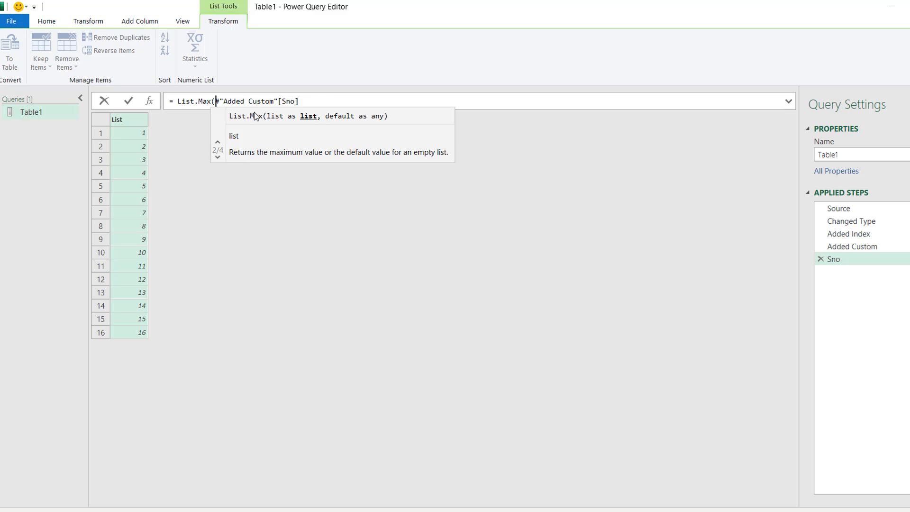
pyautogui.click(318, 101)
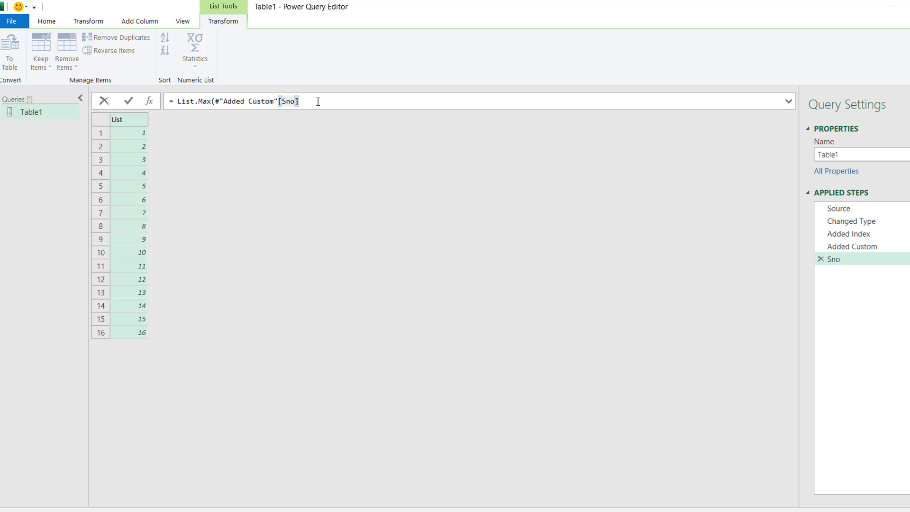
pyautogui.write(')')
pyautogui.press('Return')
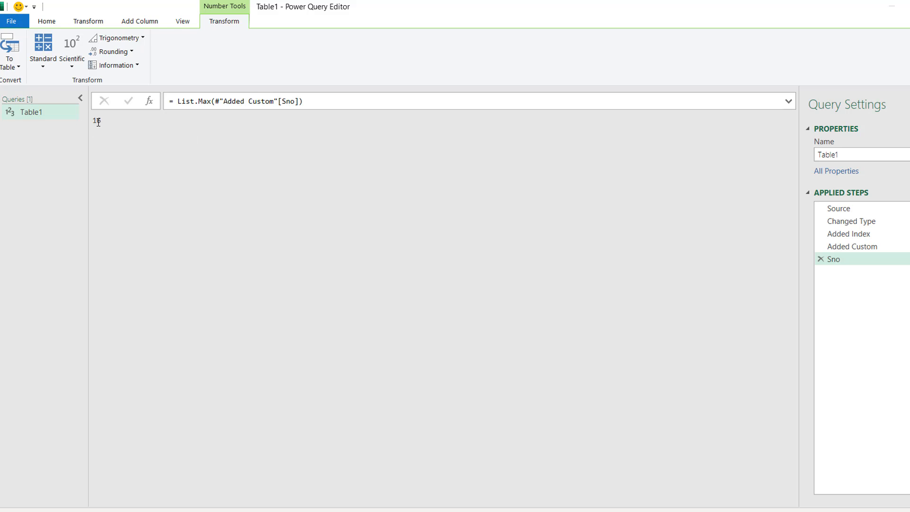
# Step: Copy the List.Max(#"Added Custom"[Sno]) expression and delete the Sno step from the query
pyautogui.click(178, 101)
pyautogui.hotkey('shift', 'End')
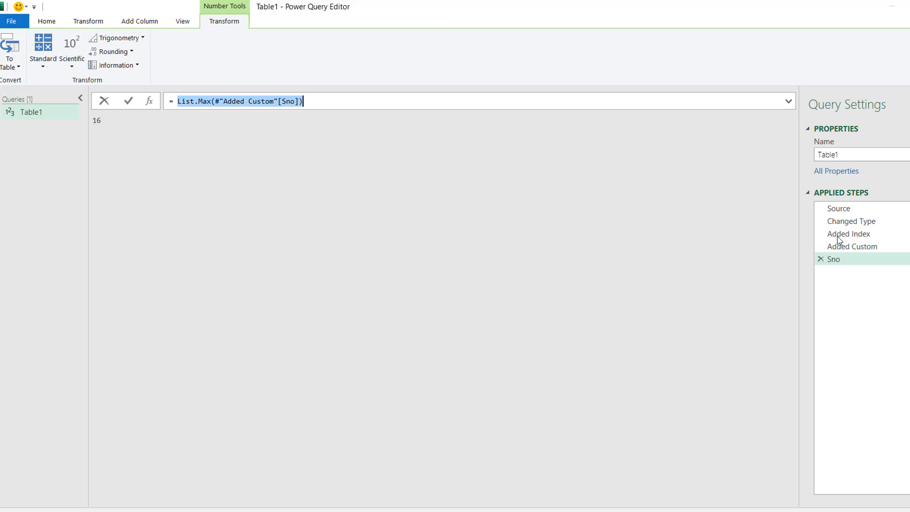
pyautogui.click(821, 264)
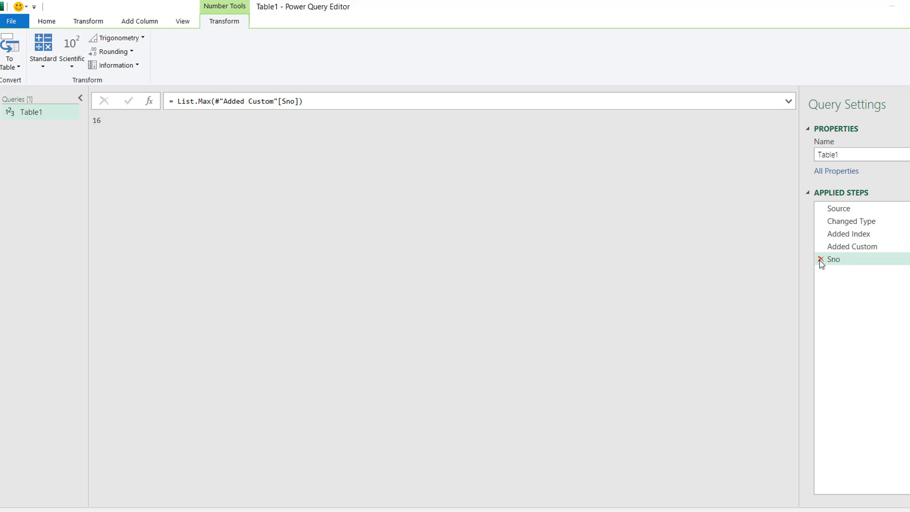
pyautogui.click(820, 260)
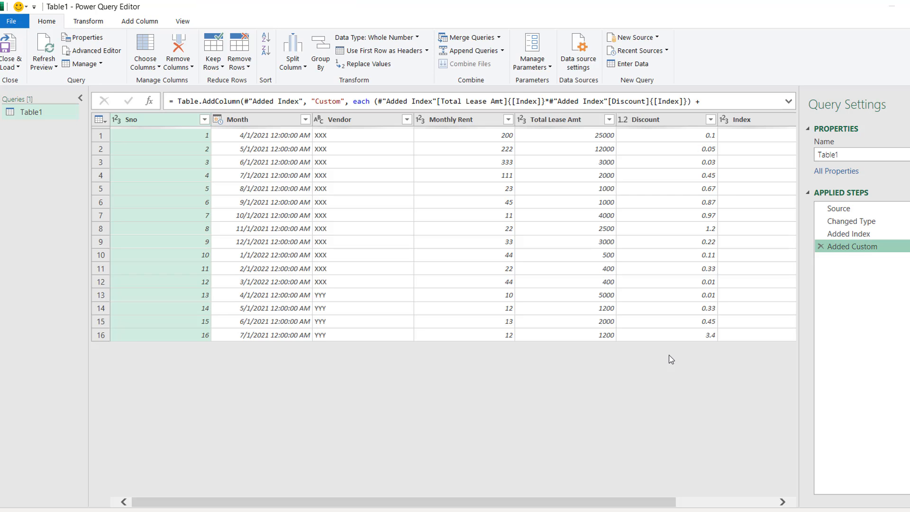
# Step: Expand the Added Custom step's formula and insert if directly after each
pyautogui.moveTo(572, 501); pyautogui.dragTo(672, 501)
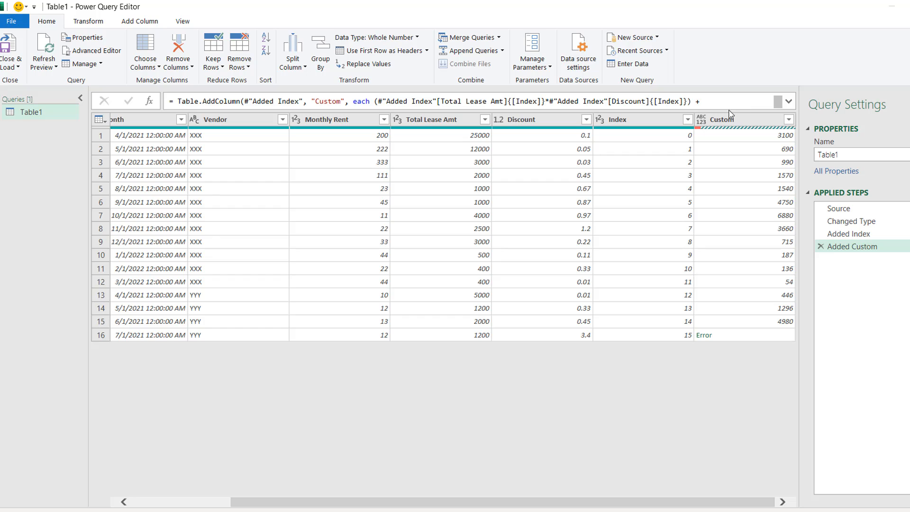
pyautogui.click(788, 101)
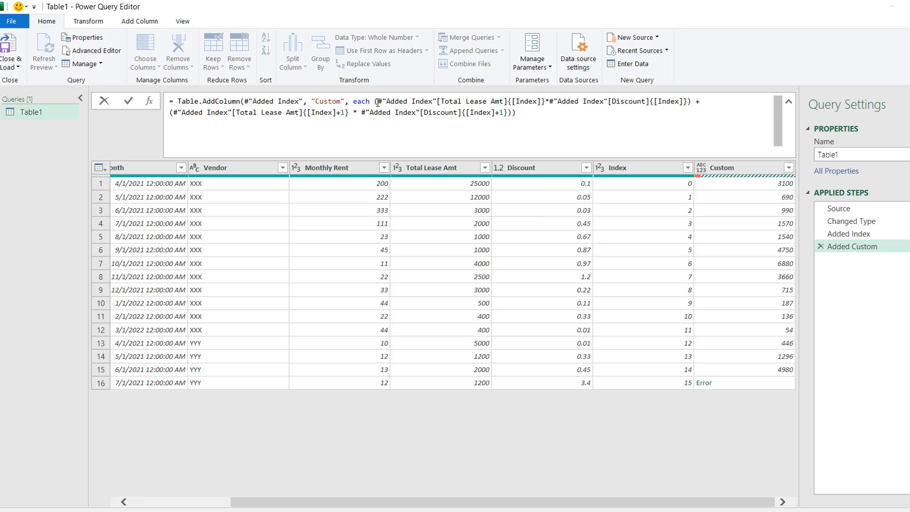
pyautogui.click(181, 23)
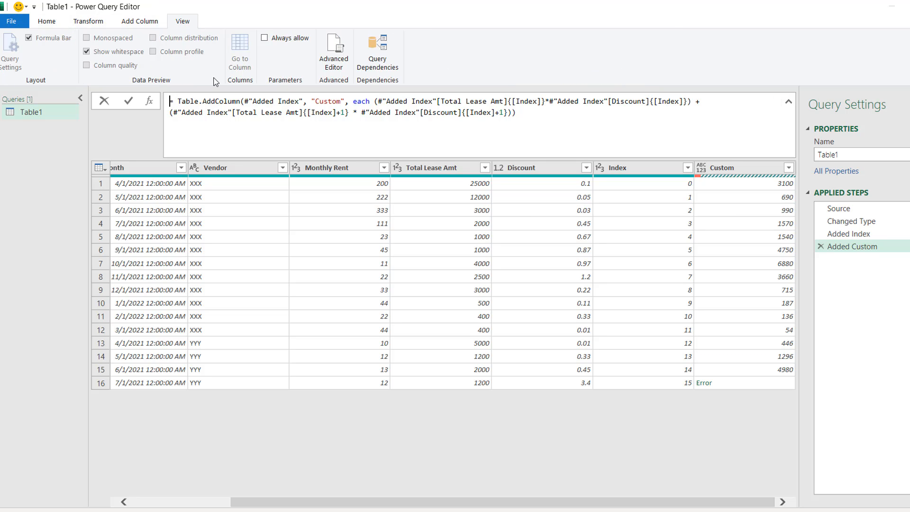
pyautogui.click(372, 103)
pyautogui.write('if')
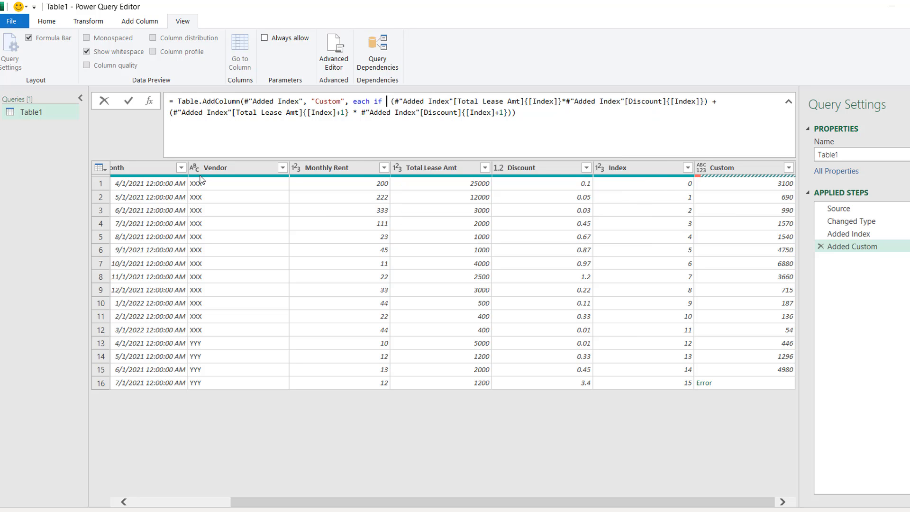
pyautogui.press('Return')
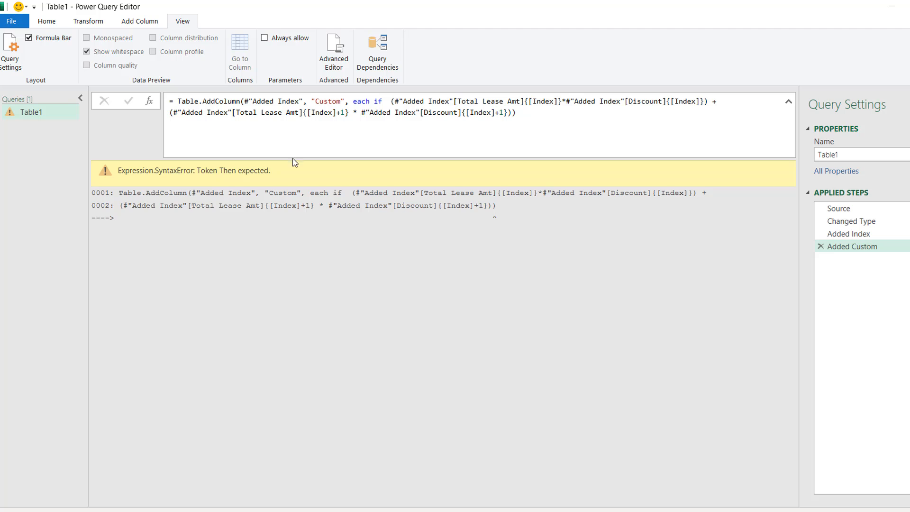
# Step: Enter #"Added Index"[Sno]{[Index]} after if as the value the condition tests
pyautogui.click(384, 99)
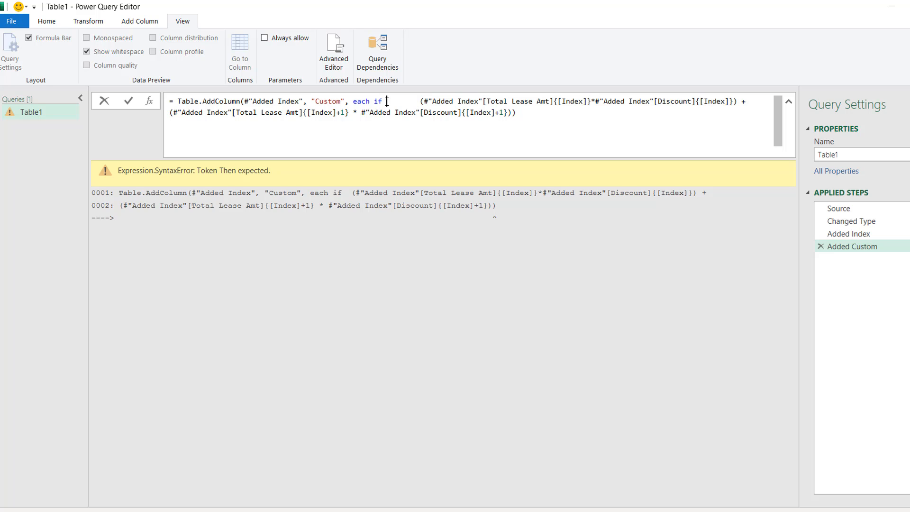
pyautogui.write('v')
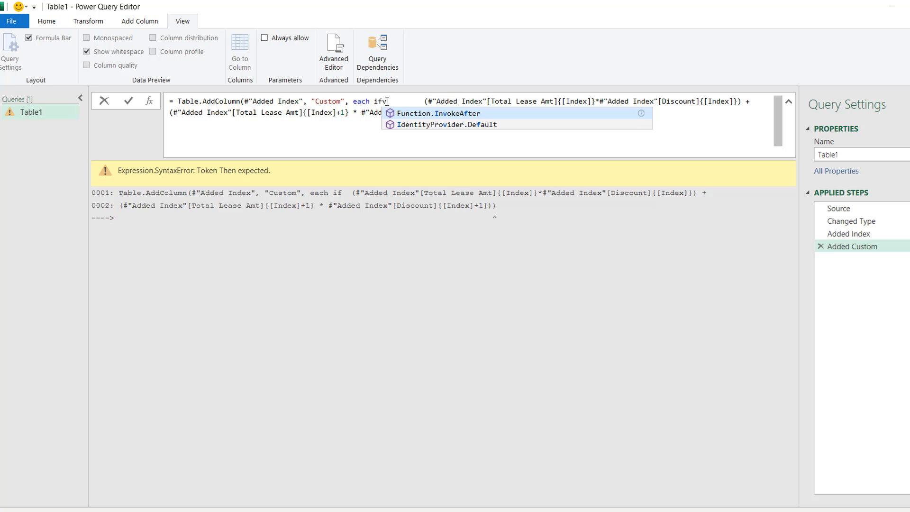
pyautogui.press('BackSpace')
pyautogui.write('#')
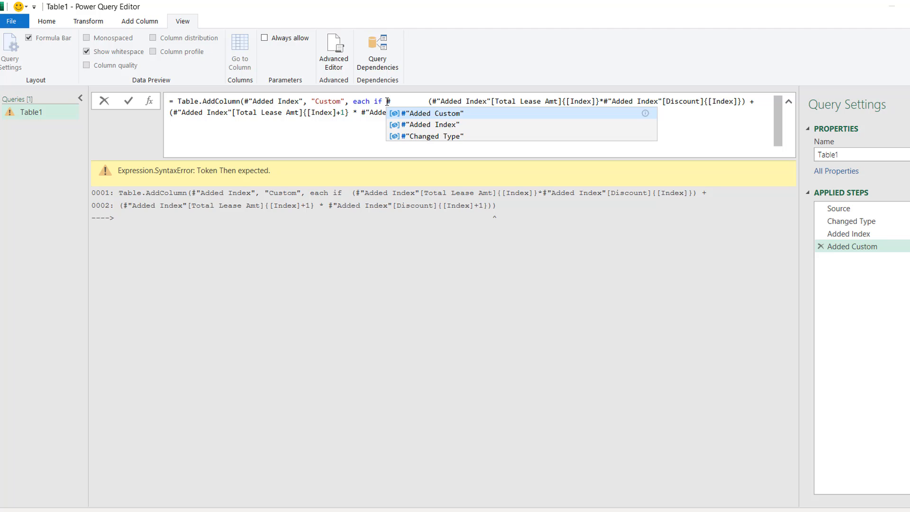
pyautogui.click(433, 126)
pyautogui.write('[S')
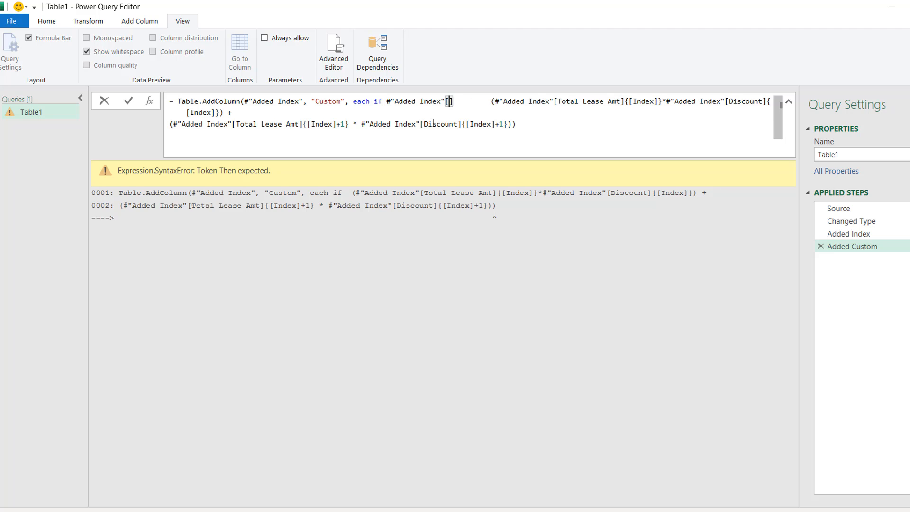
pyautogui.write('no')
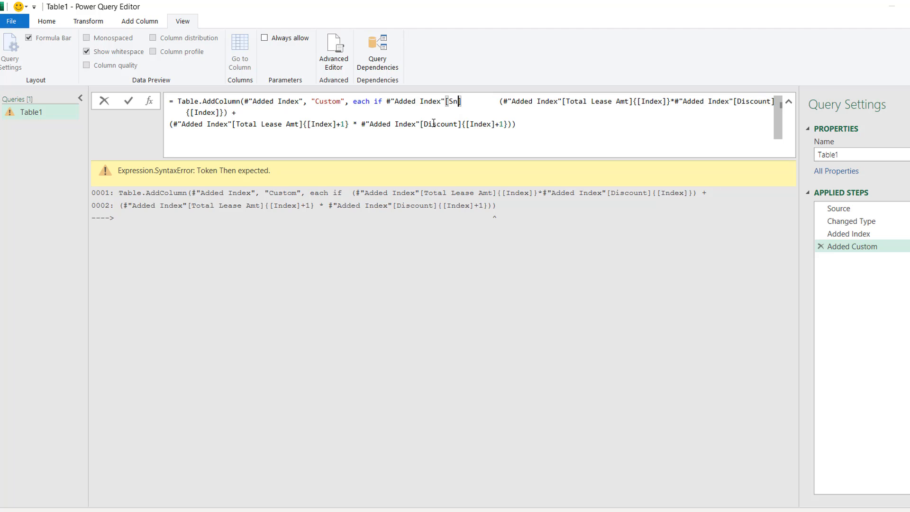
pyautogui.click(480, 101)
pyautogui.write('{}')
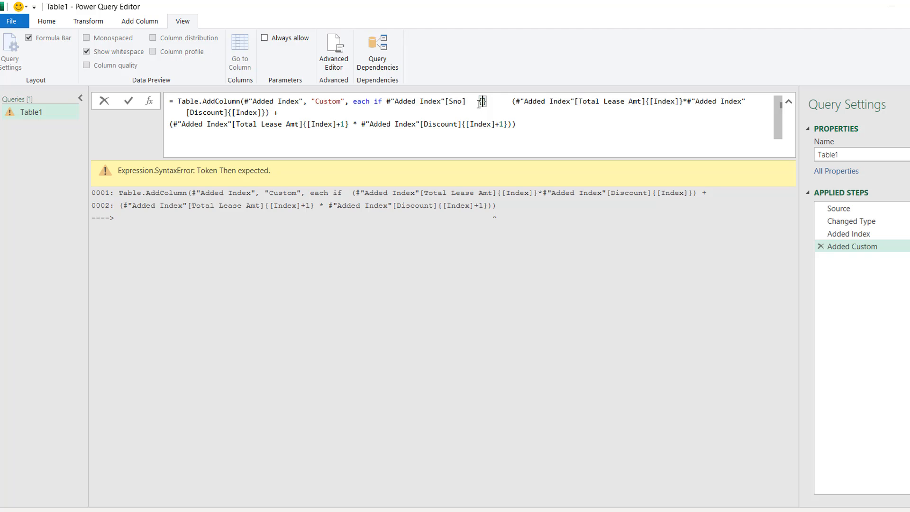
pyautogui.write('[i')
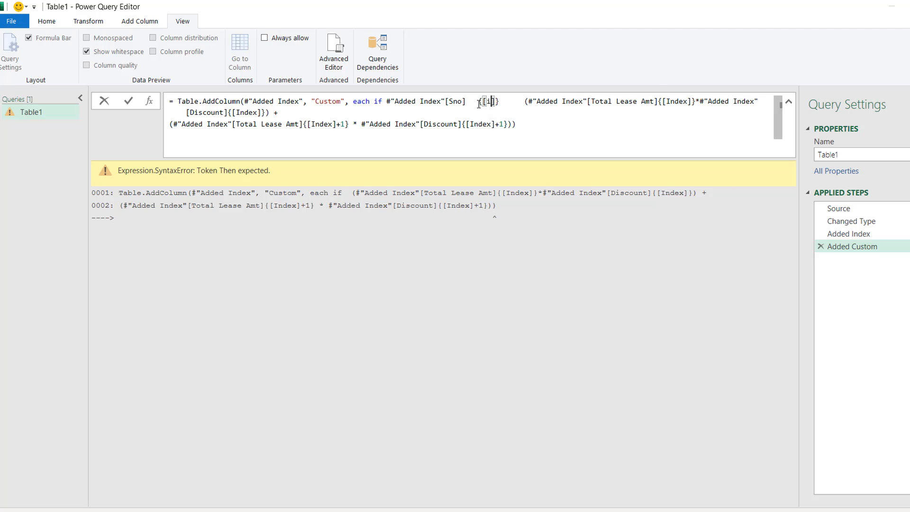
pyautogui.write('ndex')
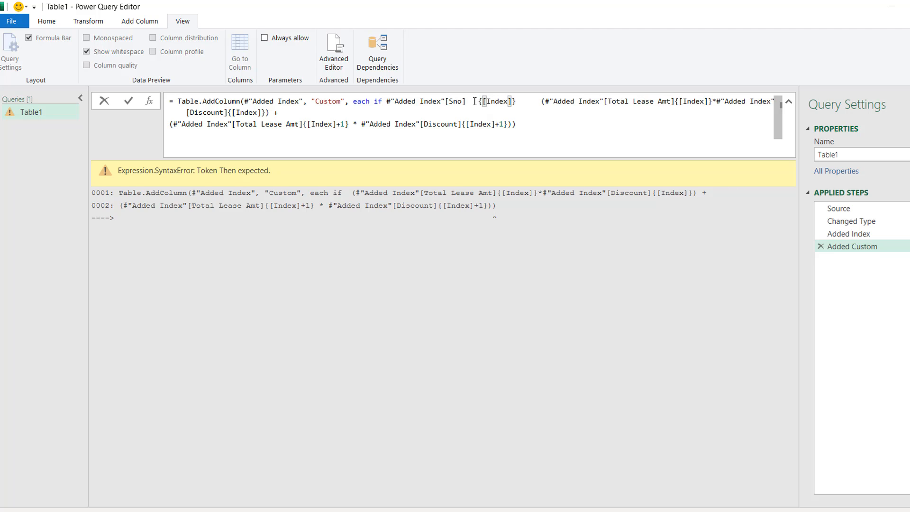
pyautogui.click(474, 102)
pyautogui.press('BackSpace')
pyautogui.press('BackSpace')
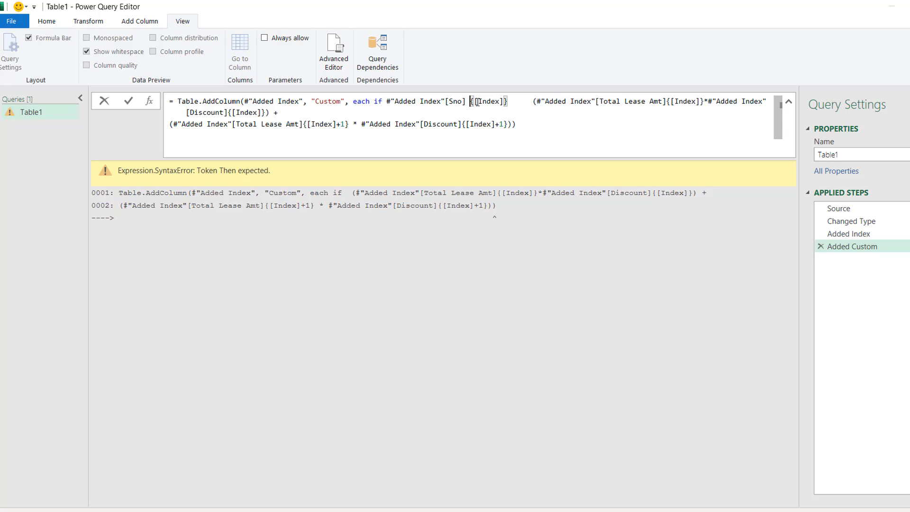
pyautogui.press('BackSpace')
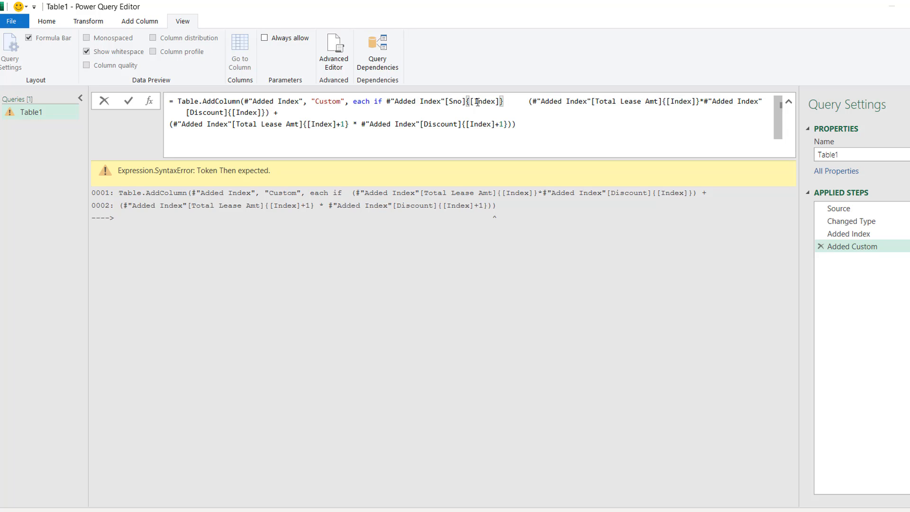
# Step: Complete the condition with = List.Max(#"Added Custom"[Sno]) followed by then
pyautogui.click(511, 102)
pyautogui.click(506, 105)
pyautogui.write('= List.Max(#"Added Custom"[Sno])')
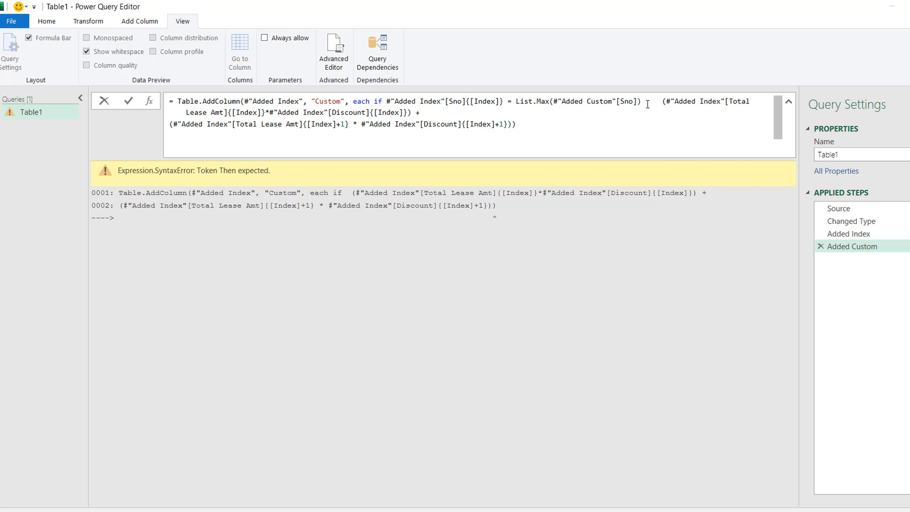
pyautogui.write('then')
pyautogui.press('Escape')
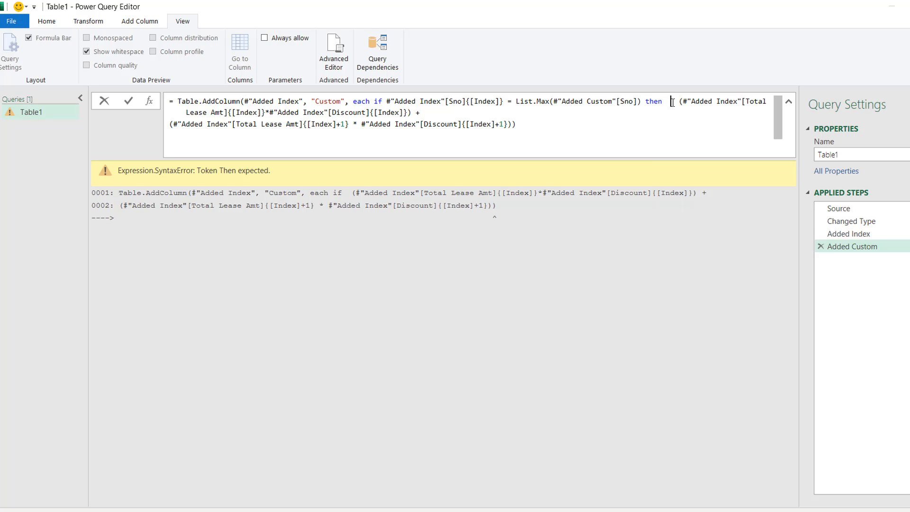
pyautogui.press('BackSpace')
# Step: Append an else branch that reuses the current row's Total Lease Amt times Discount product, close the parenthesis and commit the formula
pyautogui.click(543, 126)
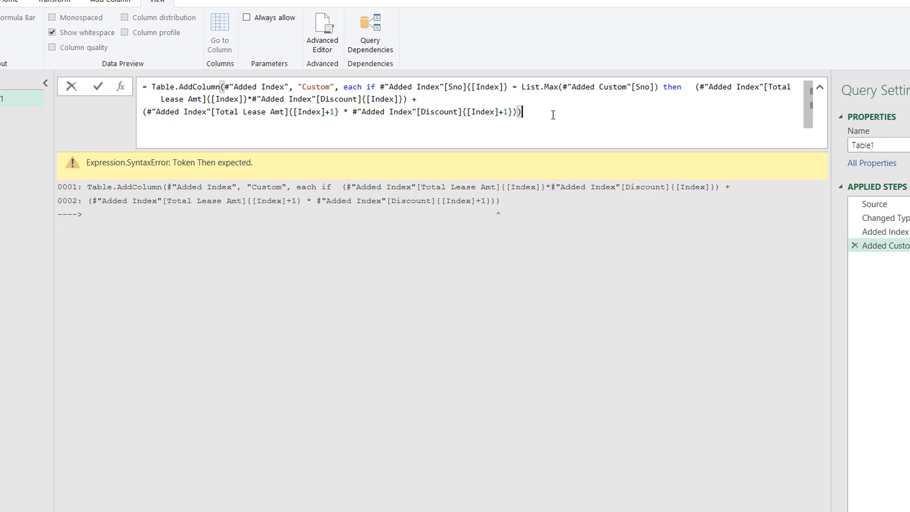
pyautogui.press('BackSpace')
pyautogui.write('else')
pyautogui.click(695, 87)
pyautogui.keyDown('shift'); pyautogui.click(404, 99); pyautogui.keyUp('shift')
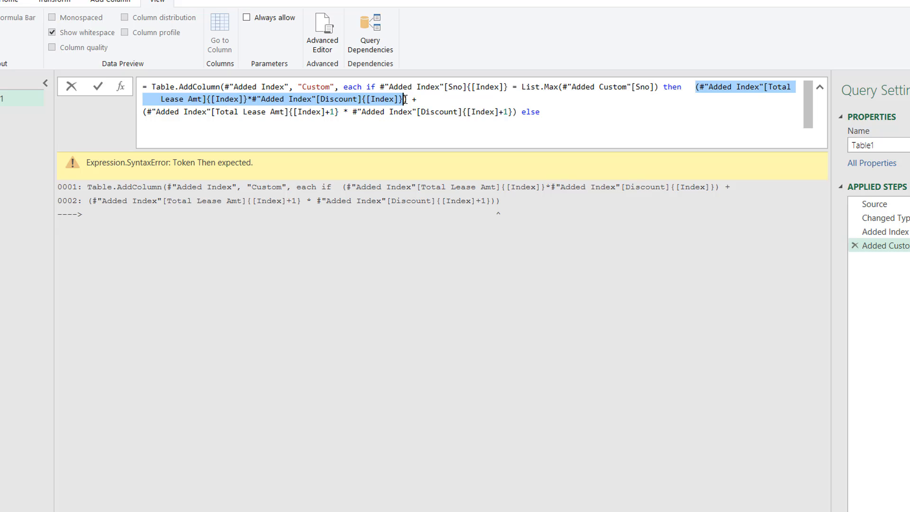
pyautogui.moveTo(405, 99); pyautogui.dragTo(407, 99)
pyautogui.hotkey('ctrl', 'c')
pyautogui.click(559, 114)
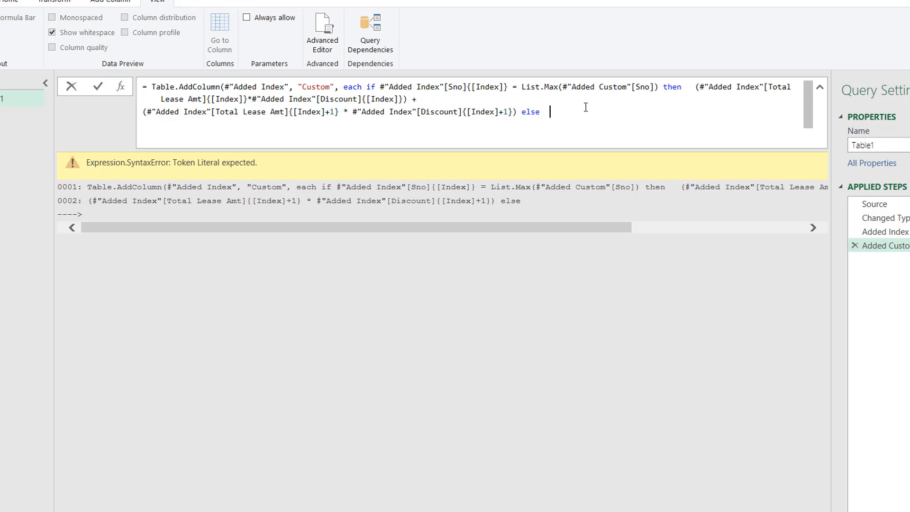
pyautogui.hotkey('ctrl', 'v')
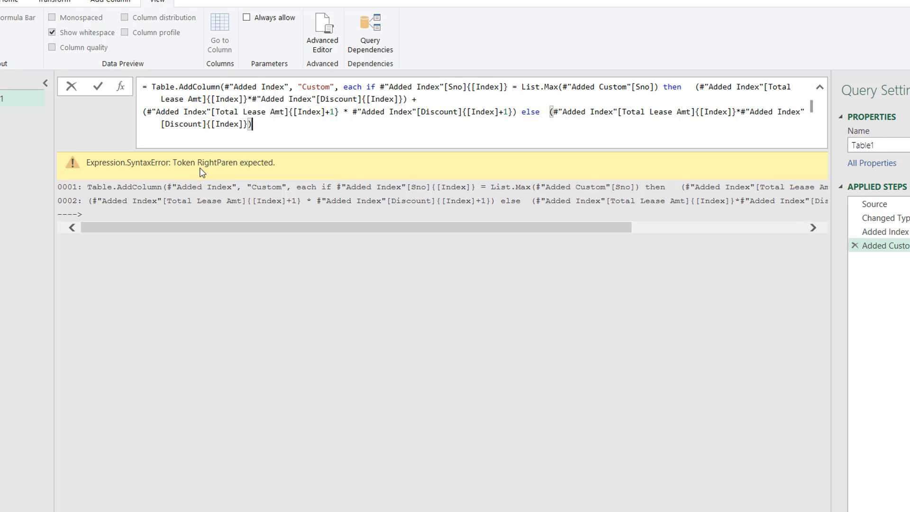
pyautogui.write(')')
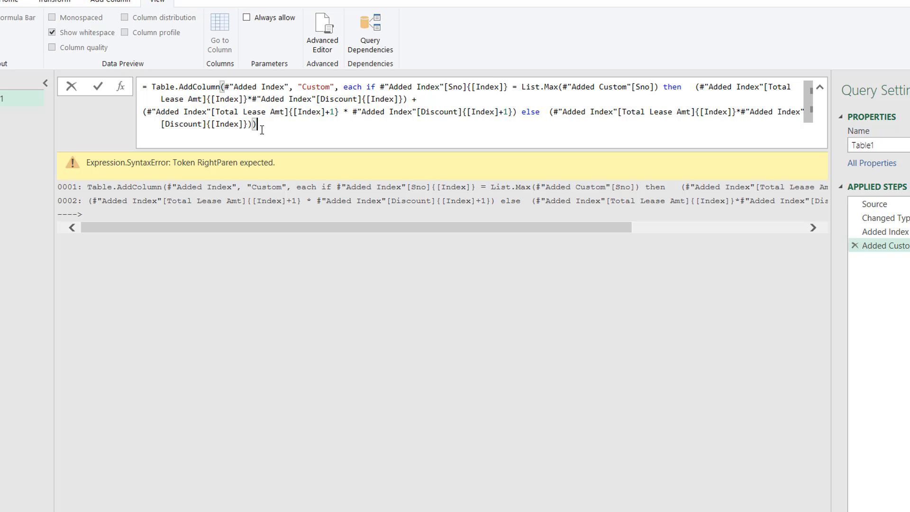
pyautogui.press('Return')
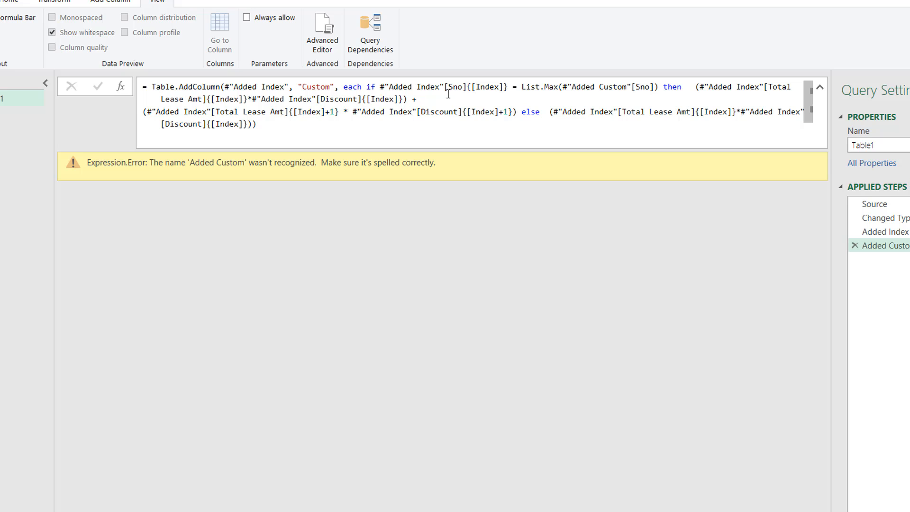
# Step: Change the List.Max reference to #"Added Index"[Sno] and commit the formula
pyautogui.click(627, 89)
pyautogui.press('BackSpace')
pyautogui.press('BackSpace')
pyautogui.press('BackSpace')
pyautogui.press('BackSpace')
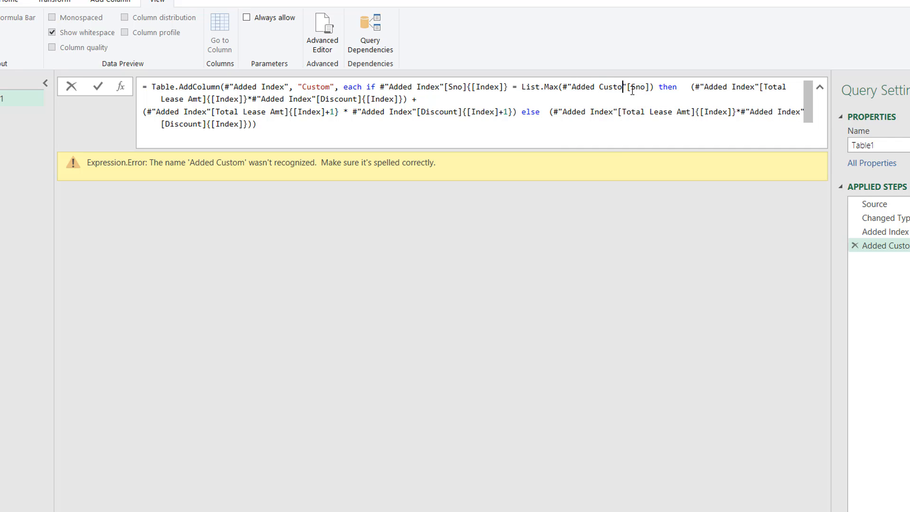
pyautogui.press('BackSpace')
pyautogui.press('BackSpace')
pyautogui.write('Inde')
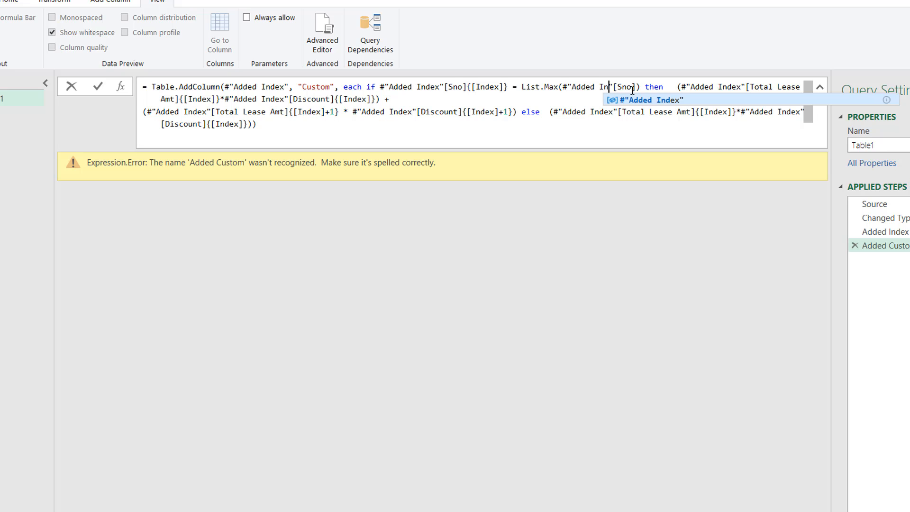
pyautogui.click(652, 101)
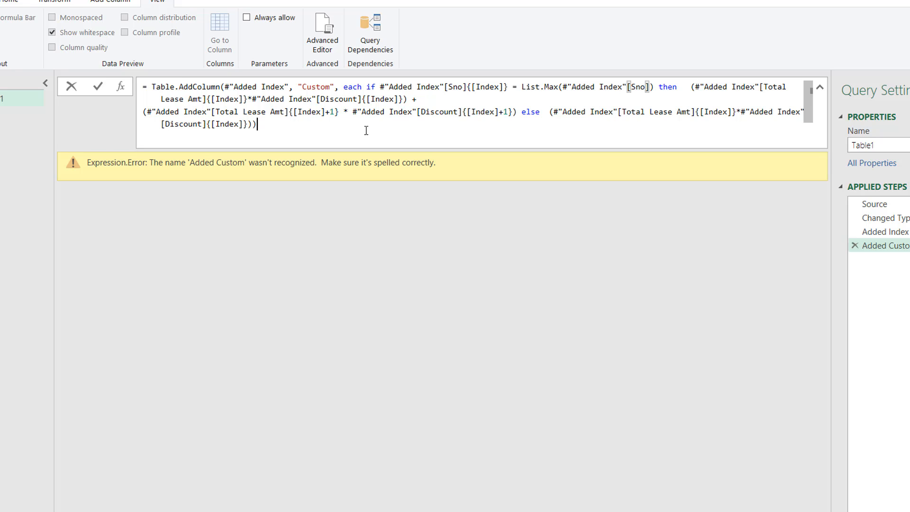
pyautogui.press('Return')
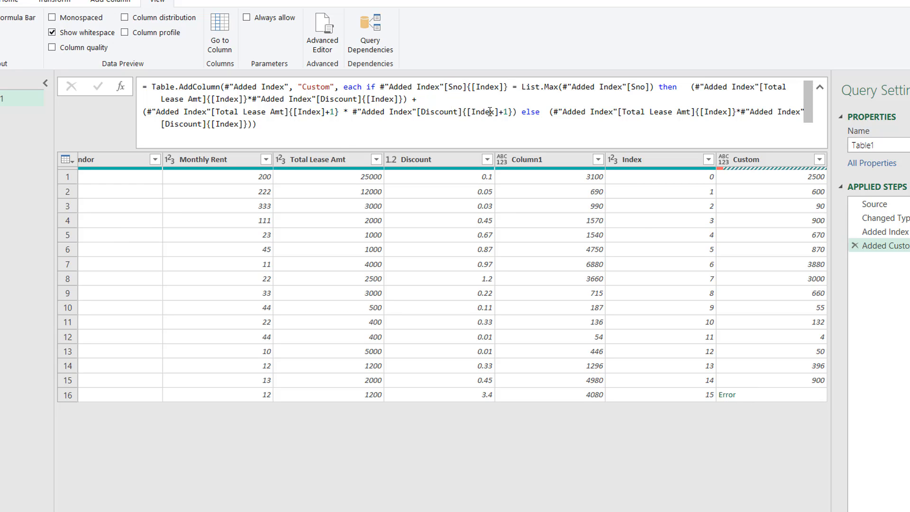
# Step: Change the comparison operator in the Custom column's if condition to <> and commit the formula
pyautogui.click(517, 88)
pyautogui.press('BackSpace')
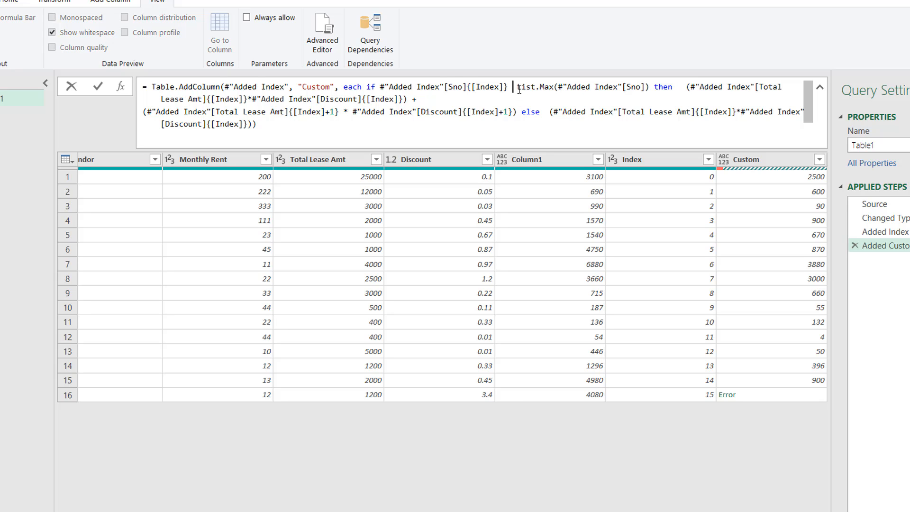
pyautogui.write('<>')
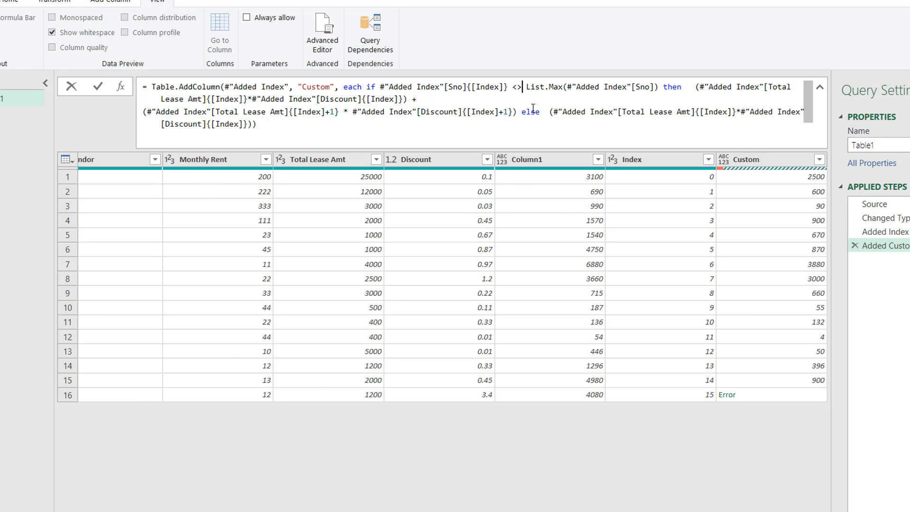
pyautogui.click(387, 124)
pyautogui.press('Return')
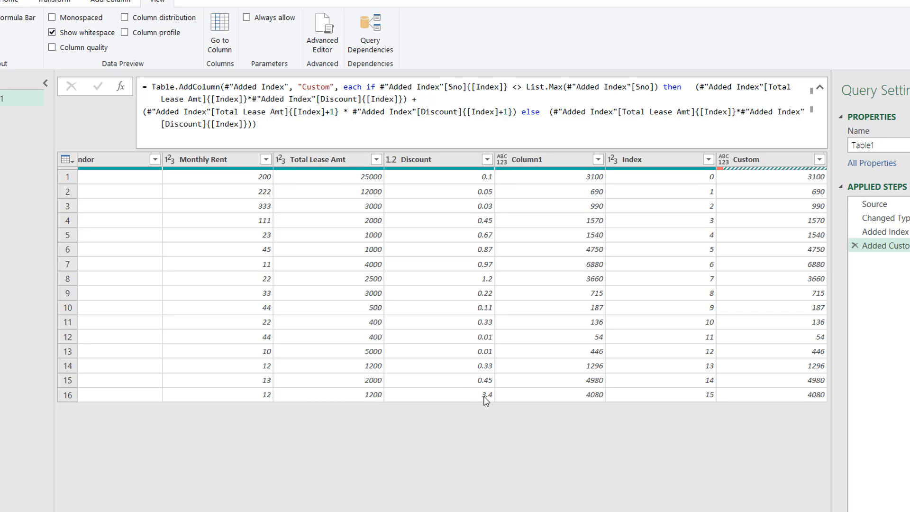
# Step: Close and load the query to the worksheet, hide the queries pane, and select the last row's Custom value
pyautogui.click(14, 2)
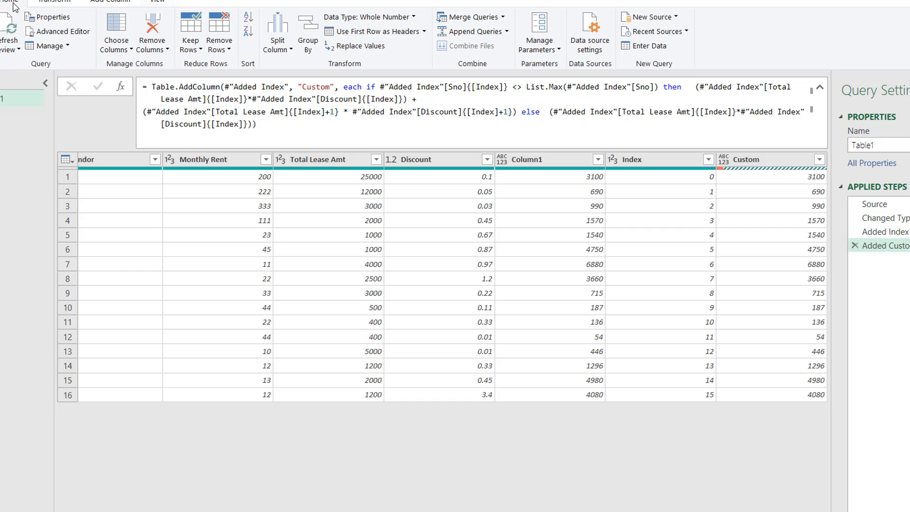
pyautogui.click(1, 50)
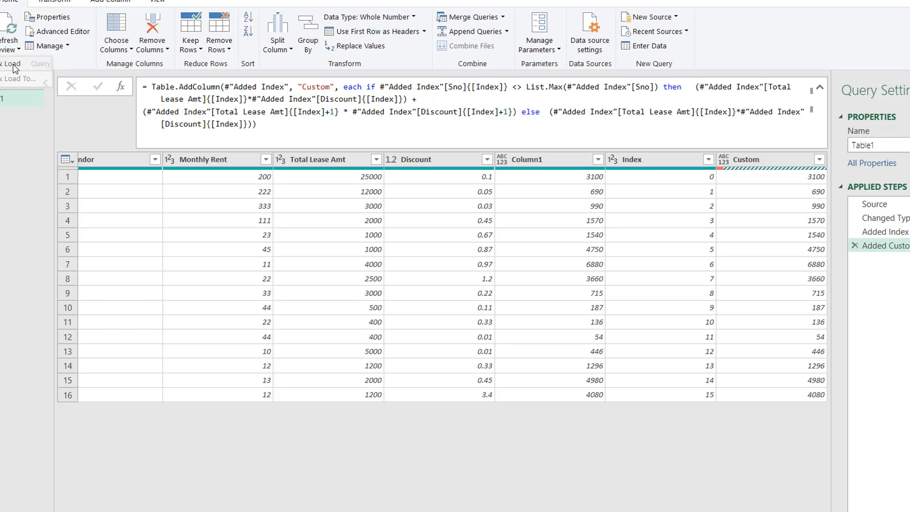
pyautogui.click(13, 65)
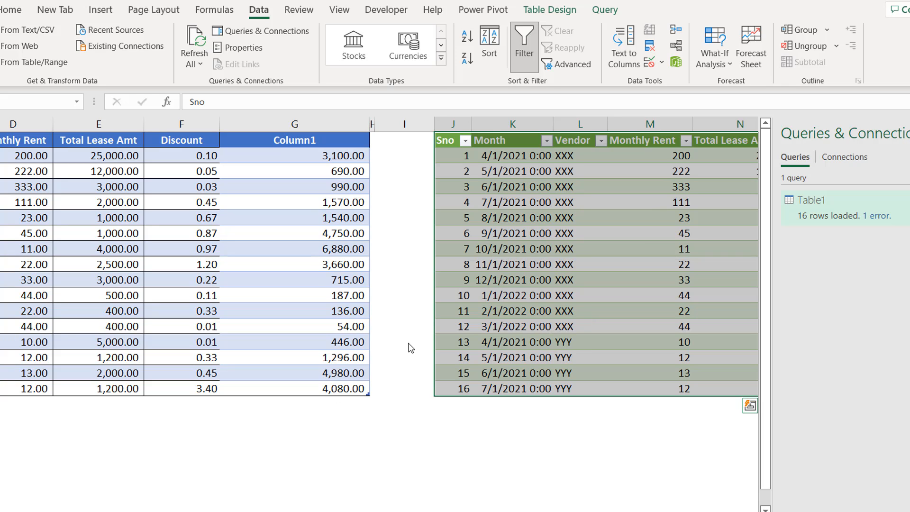
pyautogui.click(908, 133)
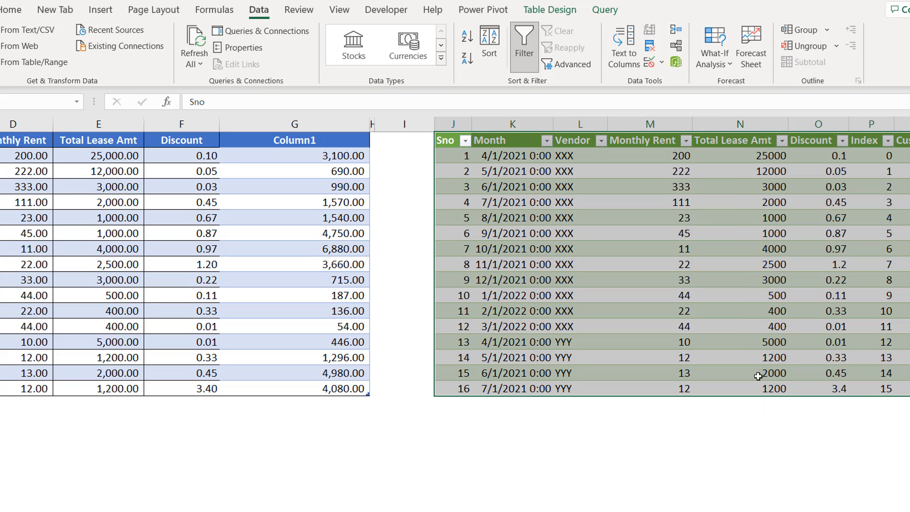
pyautogui.hotkey('ctrl', 'z')
pyautogui.hotkey('ctrl', 'y')
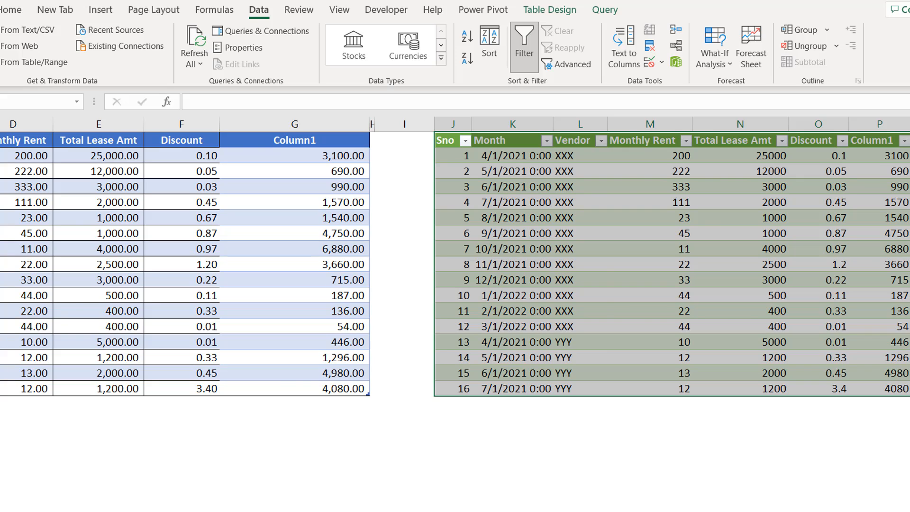
pyautogui.click(905, 388)
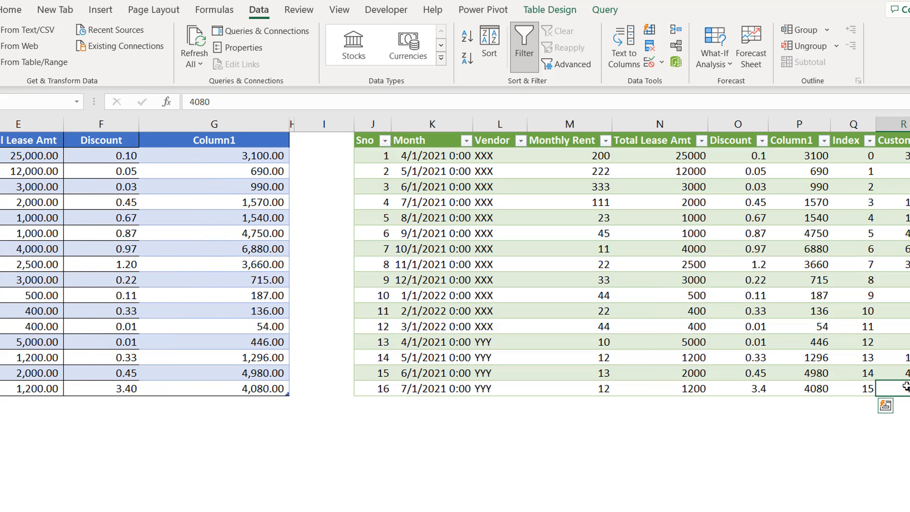
# Step: Show the workbook's queries list and reopen the Table1 query for editing
pyautogui.click(339, 10)
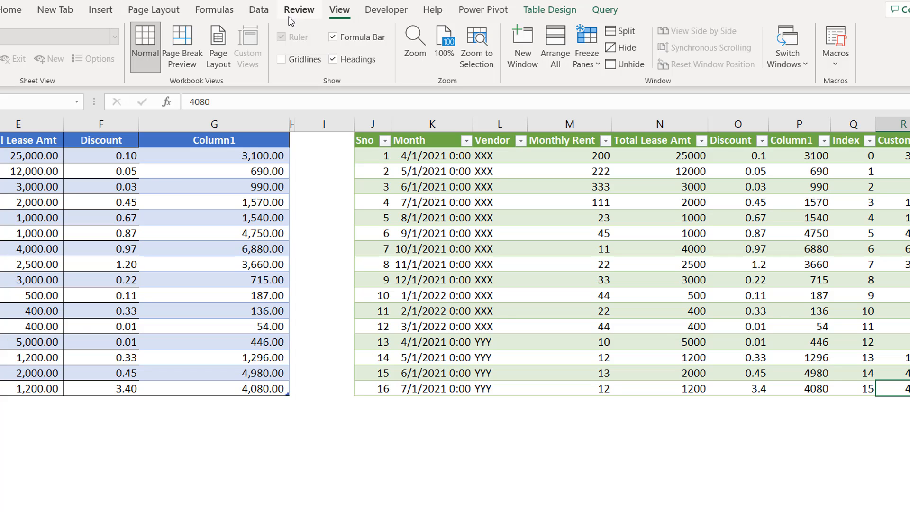
pyautogui.click(267, 13)
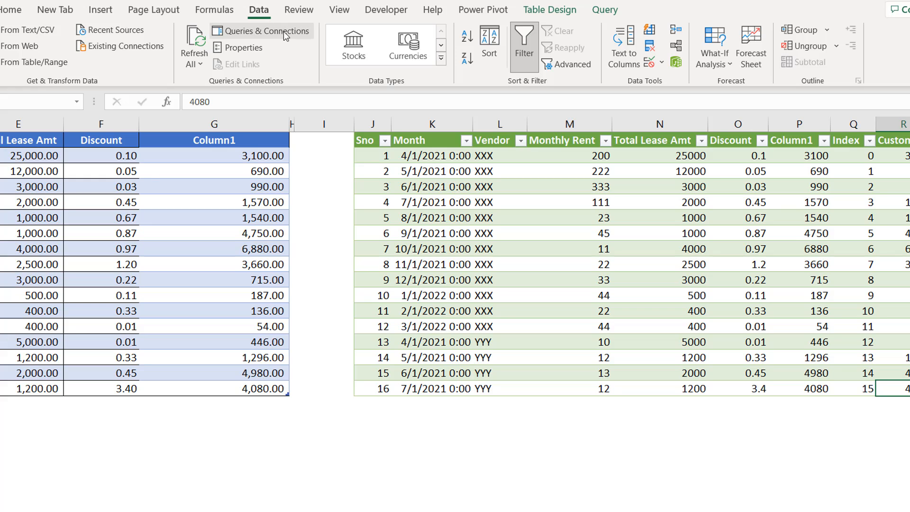
pyautogui.click(266, 31)
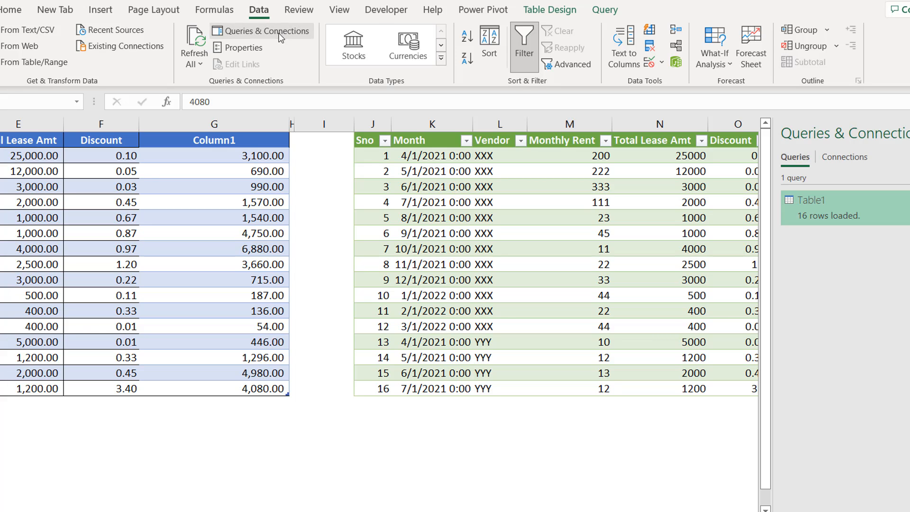
pyautogui.rightClick(866, 211)
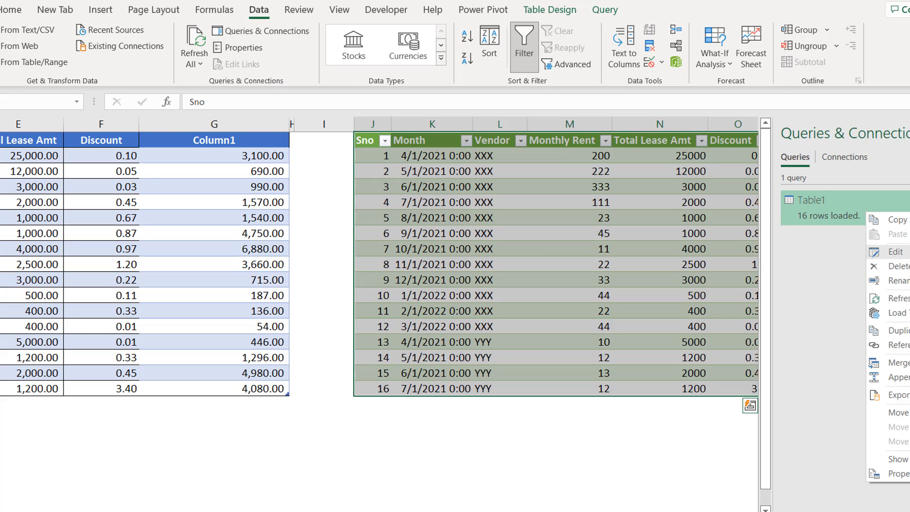
pyautogui.click(895, 252)
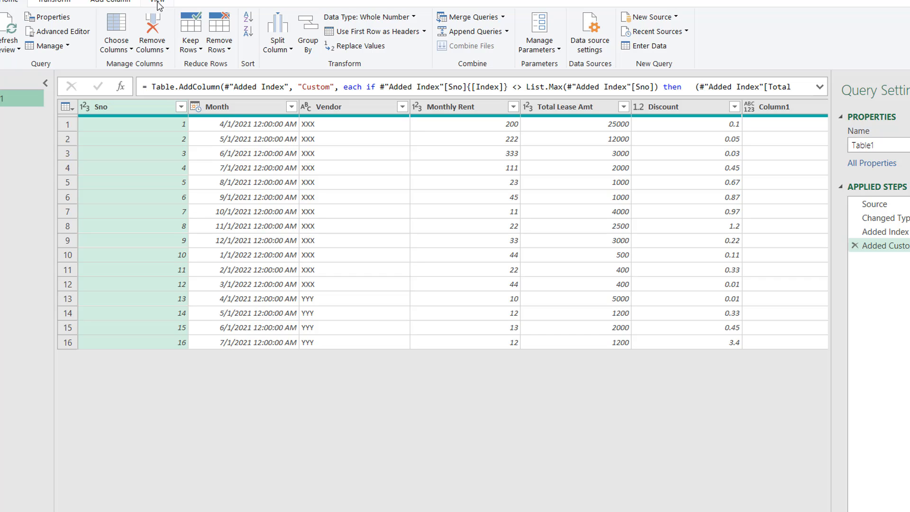
# Step: Review Table1's full M code in the Advanced Editor, enlarging the window to read the long lines, and close it
pyautogui.click(157, 3)
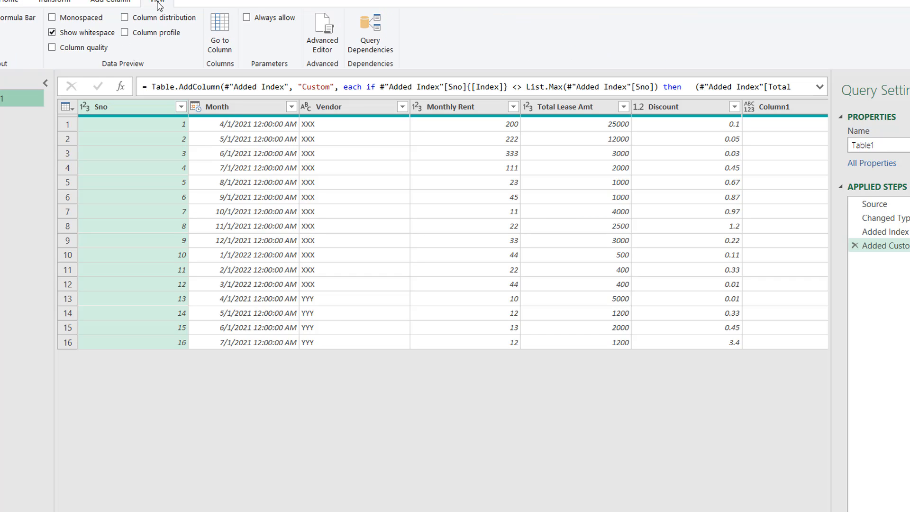
pyautogui.click(322, 43)
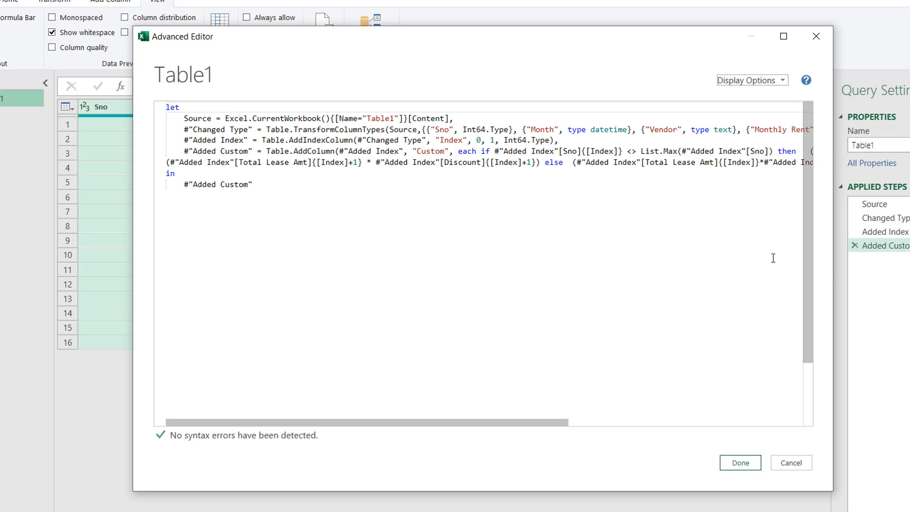
pyautogui.moveTo(833, 263); pyautogui.dragTo(909, 263)
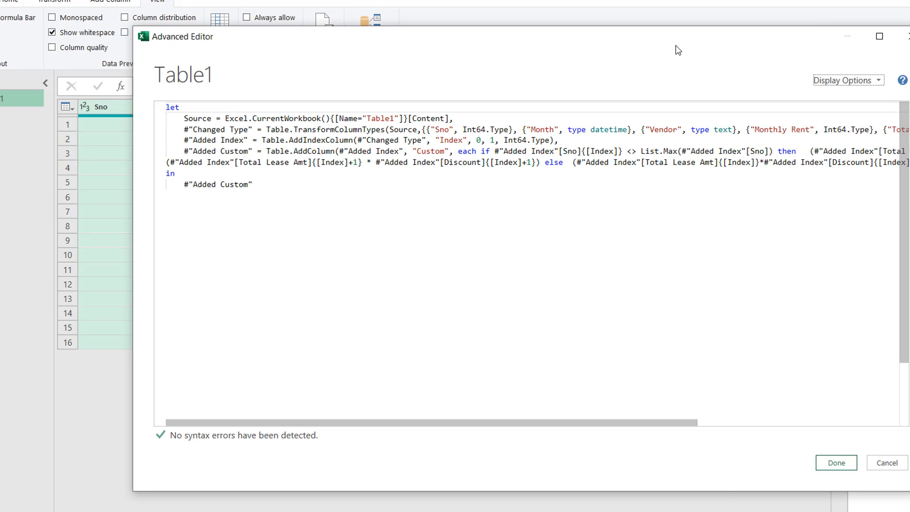
pyautogui.moveTo(639, 45); pyautogui.dragTo(515, 41)
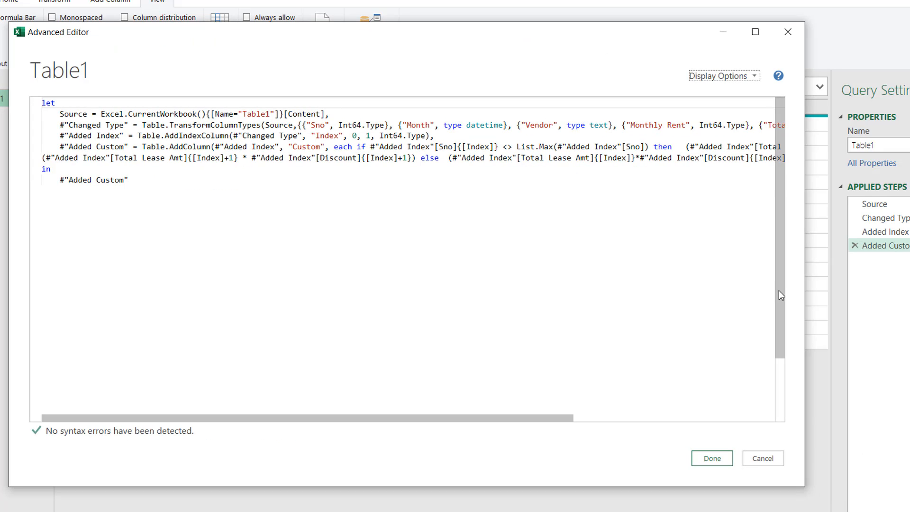
pyautogui.moveTo(804, 294); pyautogui.dragTo(909, 294)
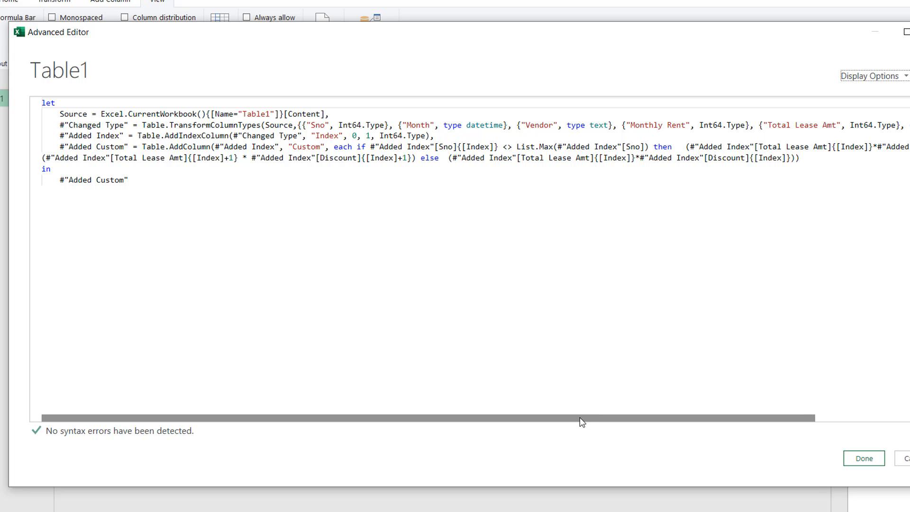
pyautogui.moveTo(579, 419); pyautogui.dragTo(376, 428)
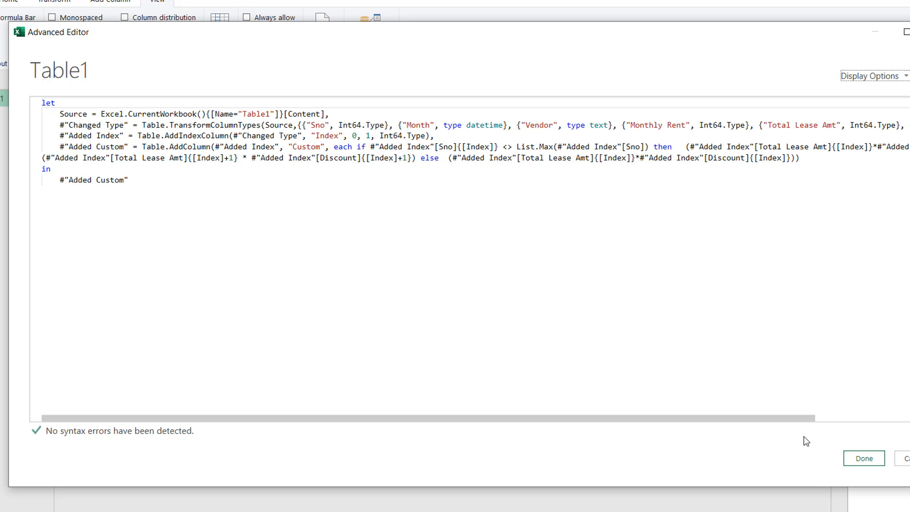
pyautogui.click(864, 458)
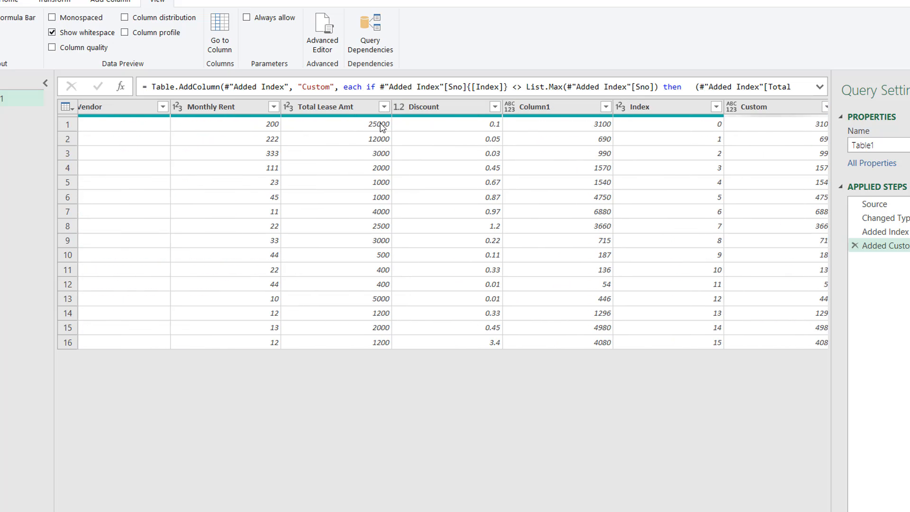
# Step: Drill down into the second row's Total Lease Amt value
pyautogui.click(360, 140)
pyautogui.rightClick(360, 140)
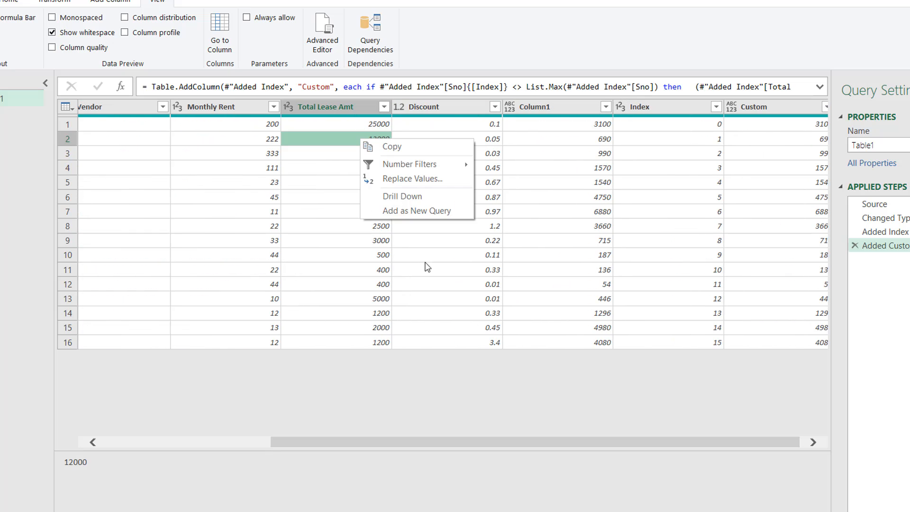
pyautogui.click(401, 195)
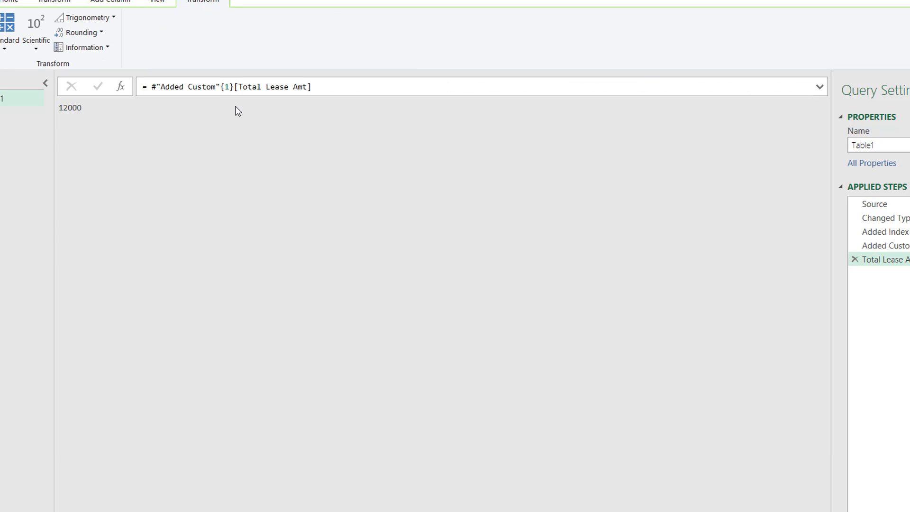
# Step: Replace the hard-coded row position in the drill-down formula with [Index], without committing it
pyautogui.click(220, 86)
pyautogui.moveTo(221, 86); pyautogui.dragTo(233, 88)
pyautogui.click(229, 89)
pyautogui.press('BackSpace')
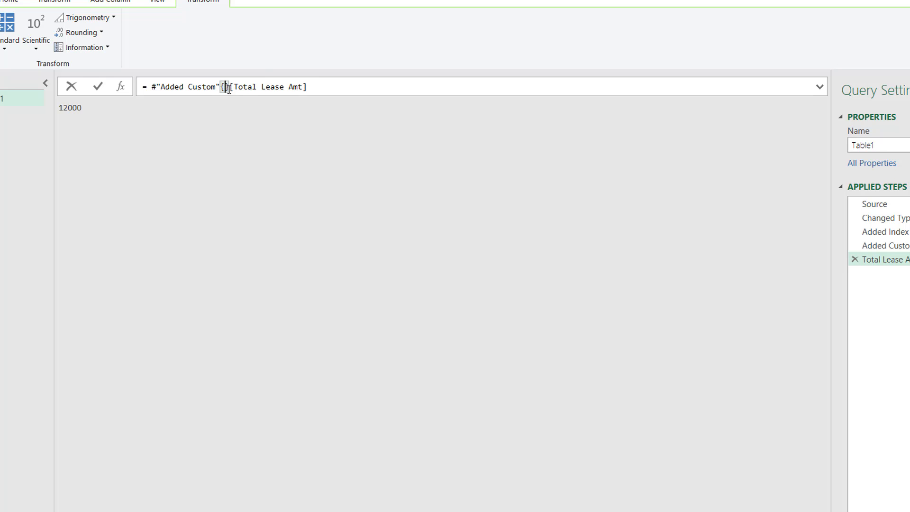
pyautogui.write('[index')
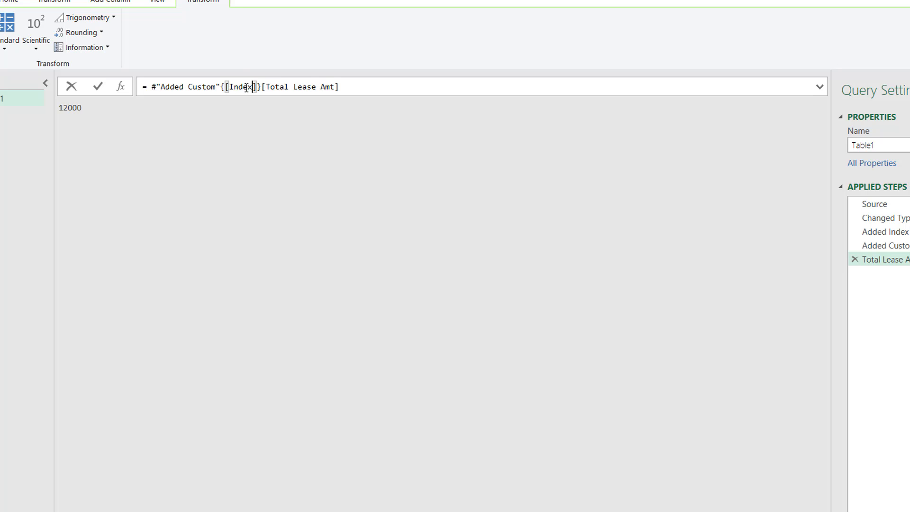
# Step: Set the drill-down formula's row position back to 1 and delete the Total Lease Amt step from the query
pyautogui.press('BackSpace')
pyautogui.press('BackSpace')
pyautogui.press('BackSpace')
pyautogui.press('BackSpace')
pyautogui.press('BackSpace')
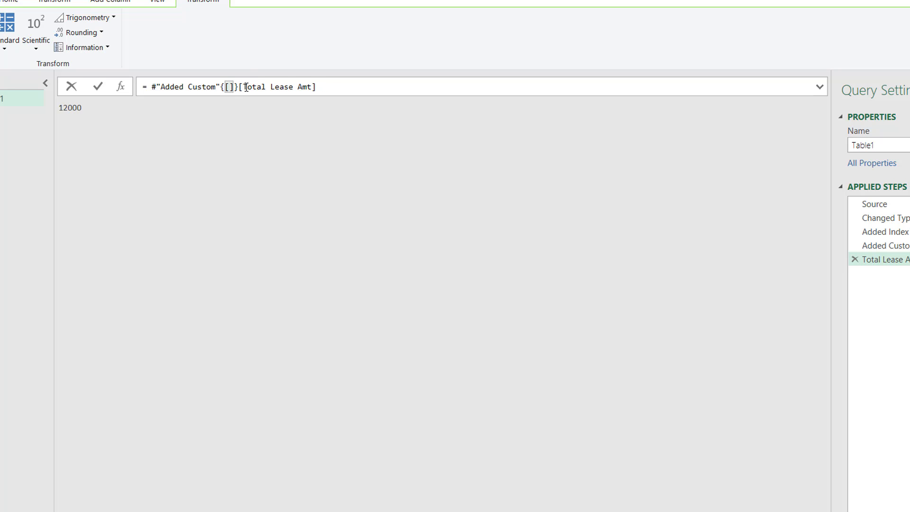
pyautogui.press('BackSpace')
pyautogui.press('Delete')
pyautogui.write('1')
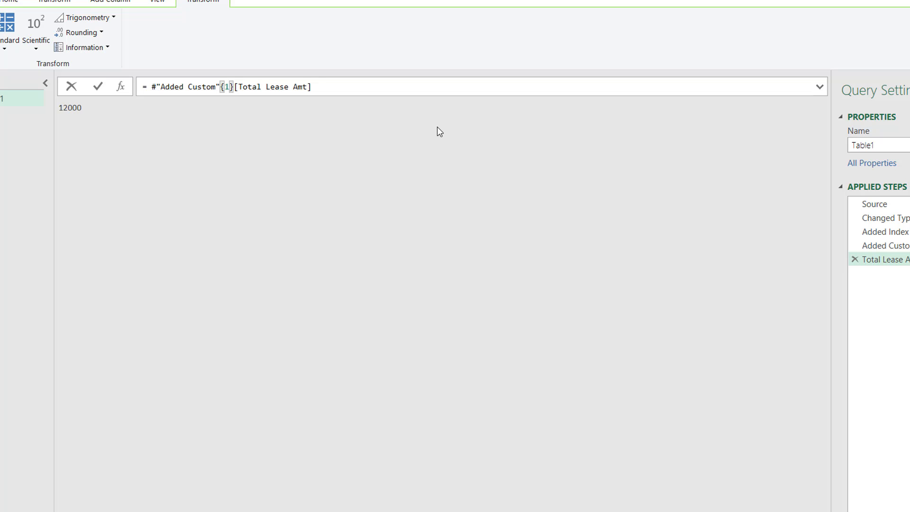
pyautogui.click(855, 259)
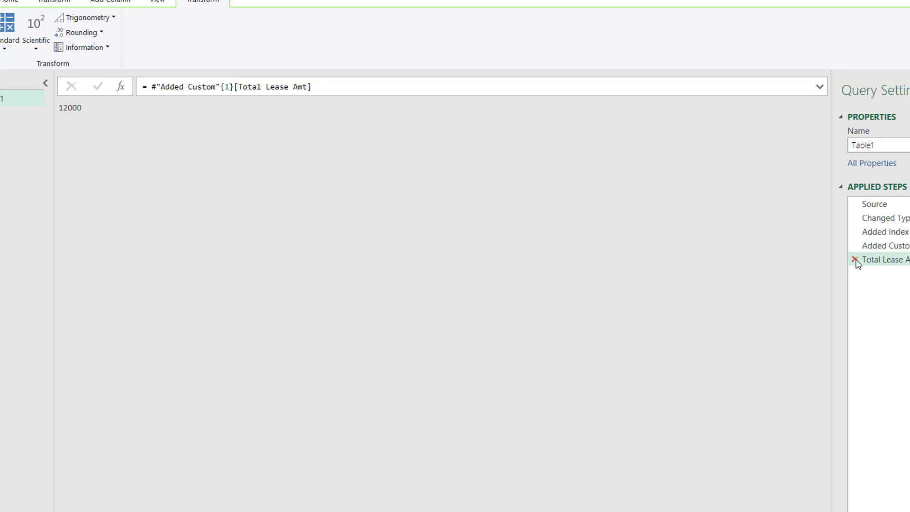